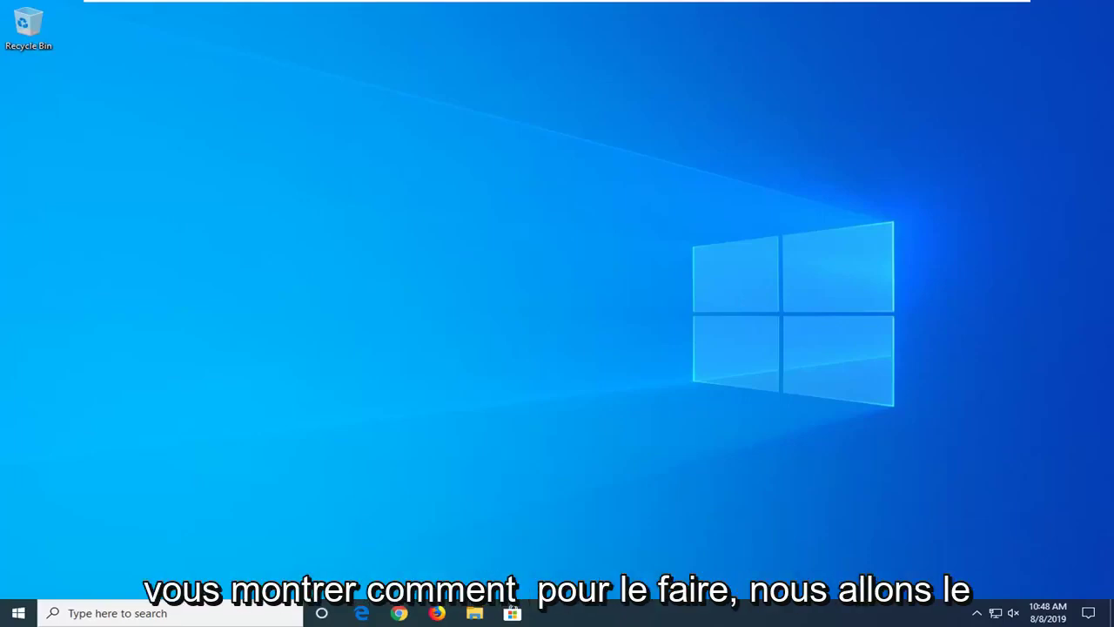
Step: Launch Registry Editor as administrator from a Start search for regedit and approve the UAC prompt
{"action": "left_click", "coordinate": [18, 612]}
{"action": "type", "text": "r"}
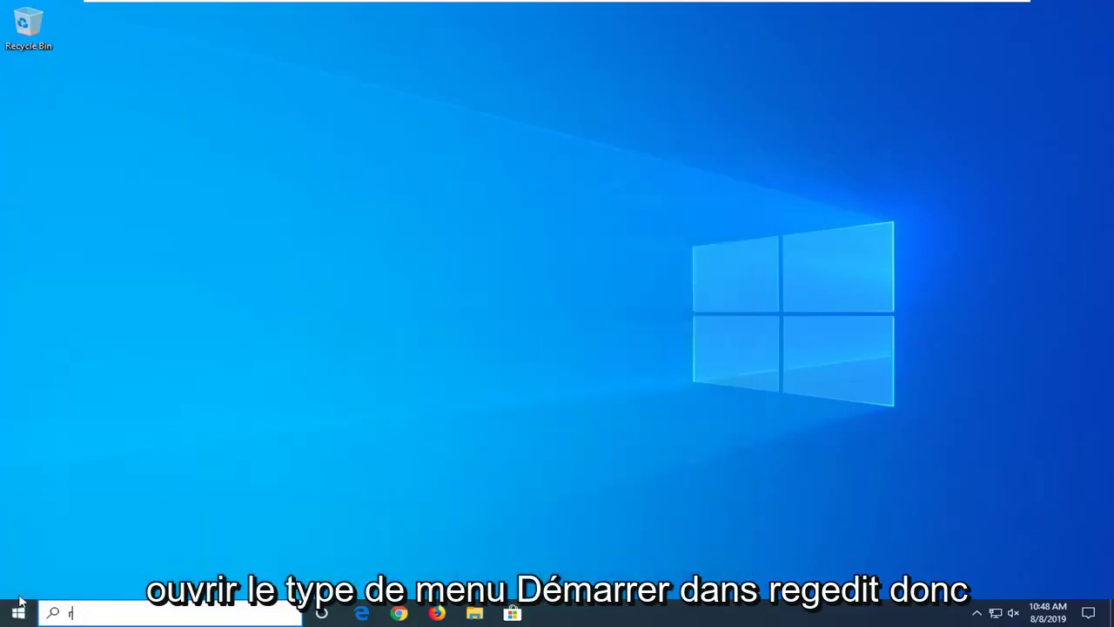
{"action": "type", "text": "egedit"}
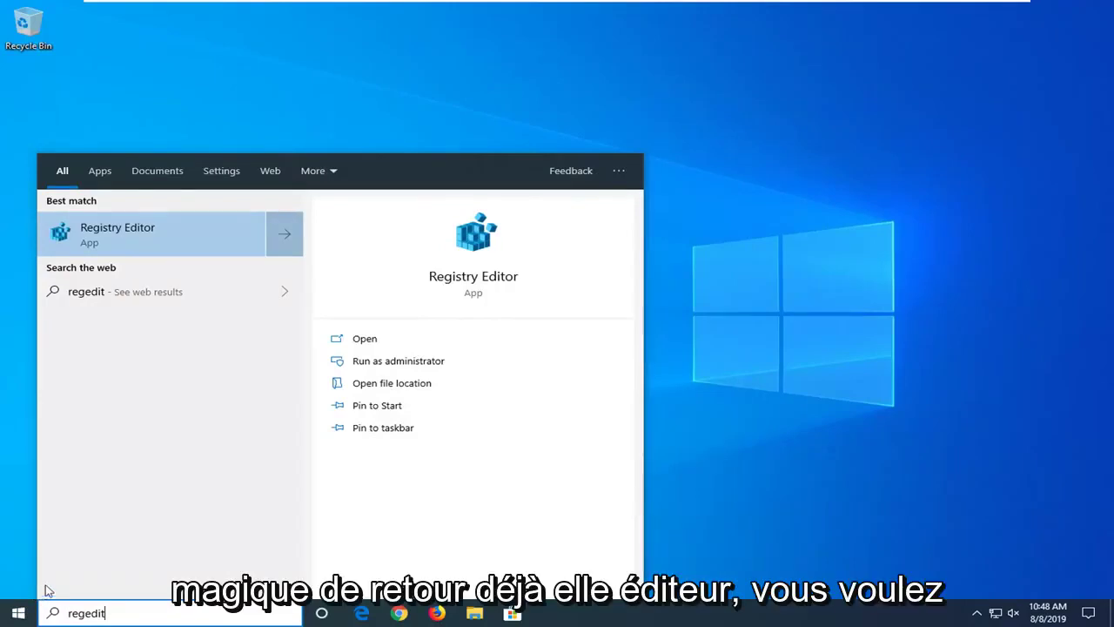
{"action": "right_click", "coordinate": [106, 240]}
{"action": "left_click", "coordinate": [160, 252]}
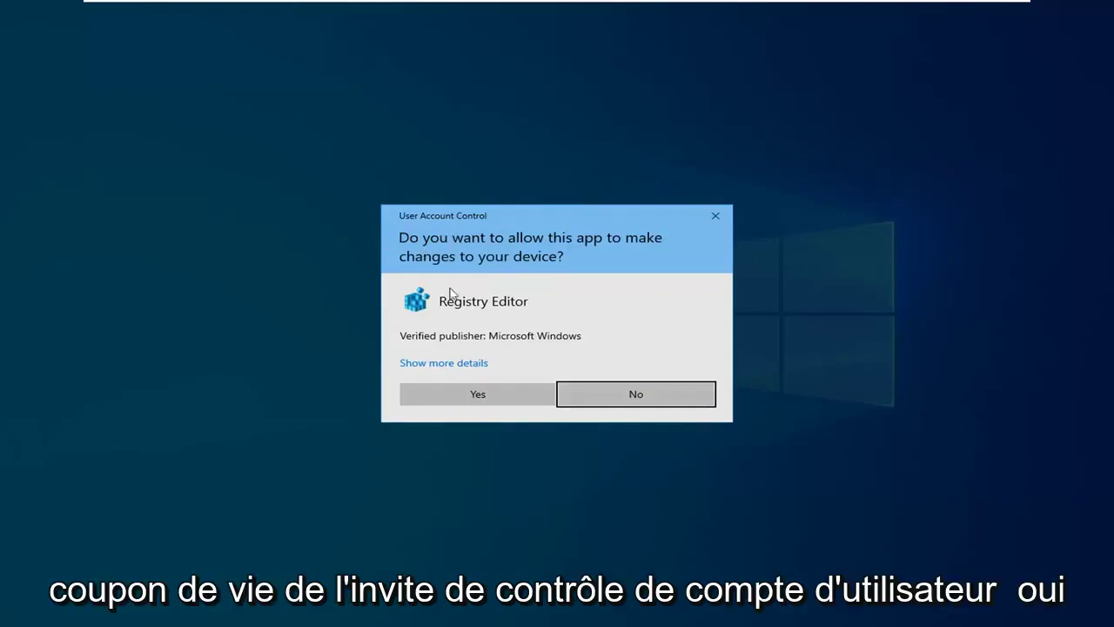
{"action": "left_click", "coordinate": [451, 393]}
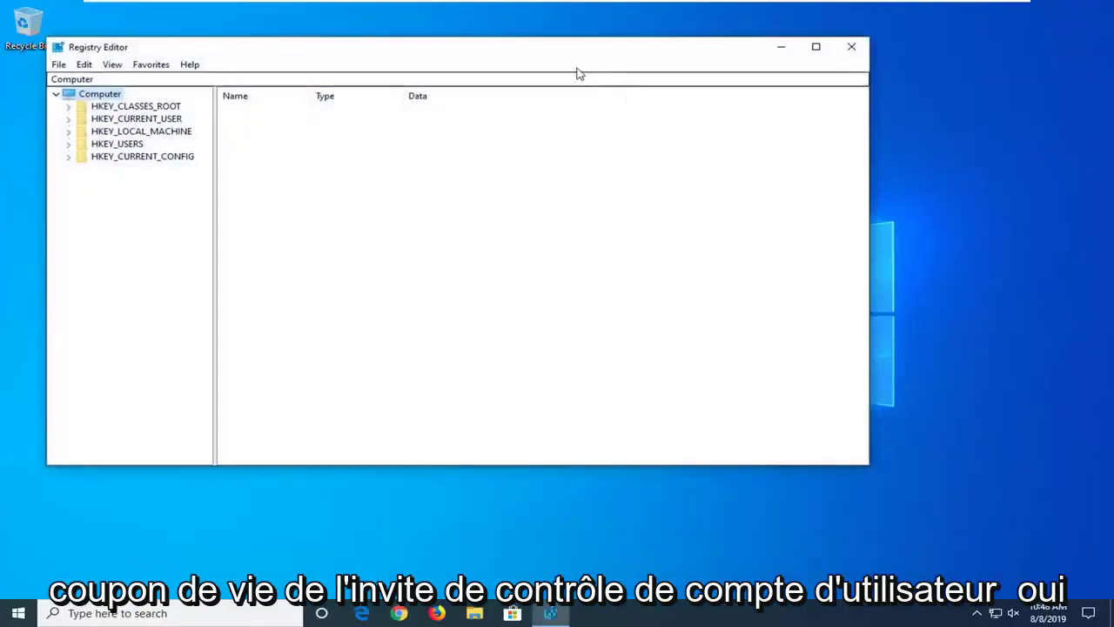
{"action": "left_click_drag", "start_coordinate": [573, 38], "coordinate": [573, 47]}
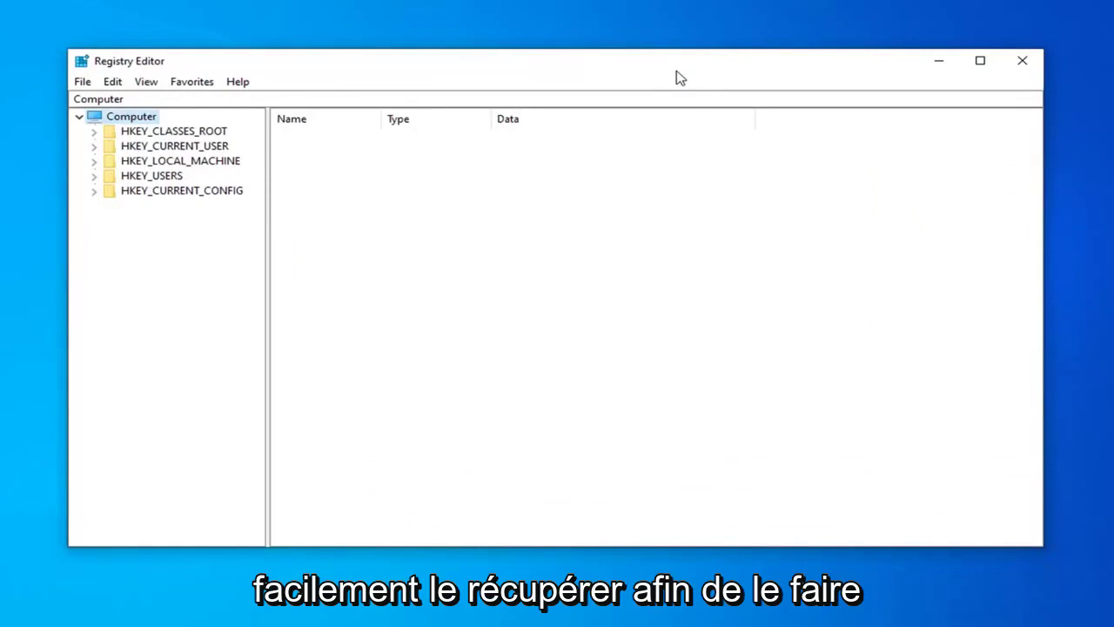
{"action": "left_click", "coordinate": [88, 90]}
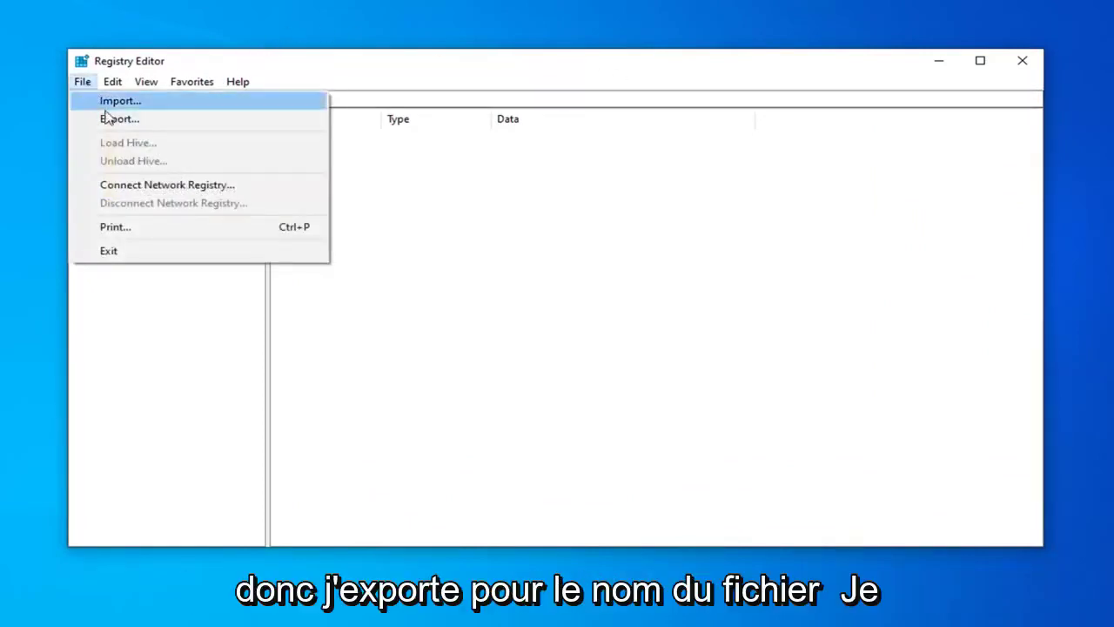
{"action": "left_click", "coordinate": [113, 118]}
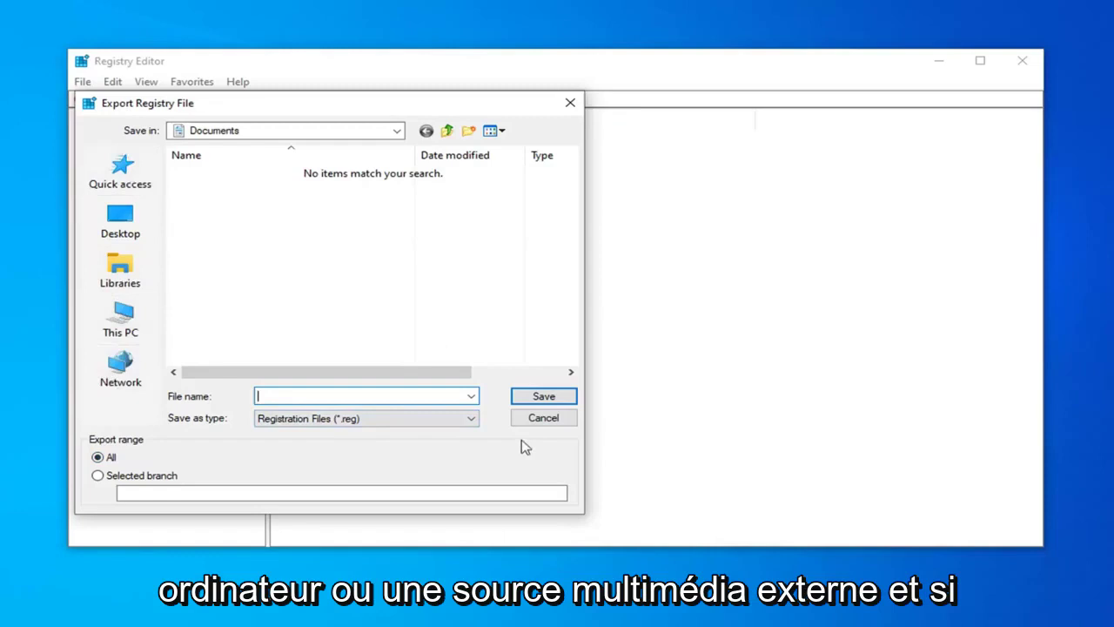
{"action": "left_click", "coordinate": [541, 420]}
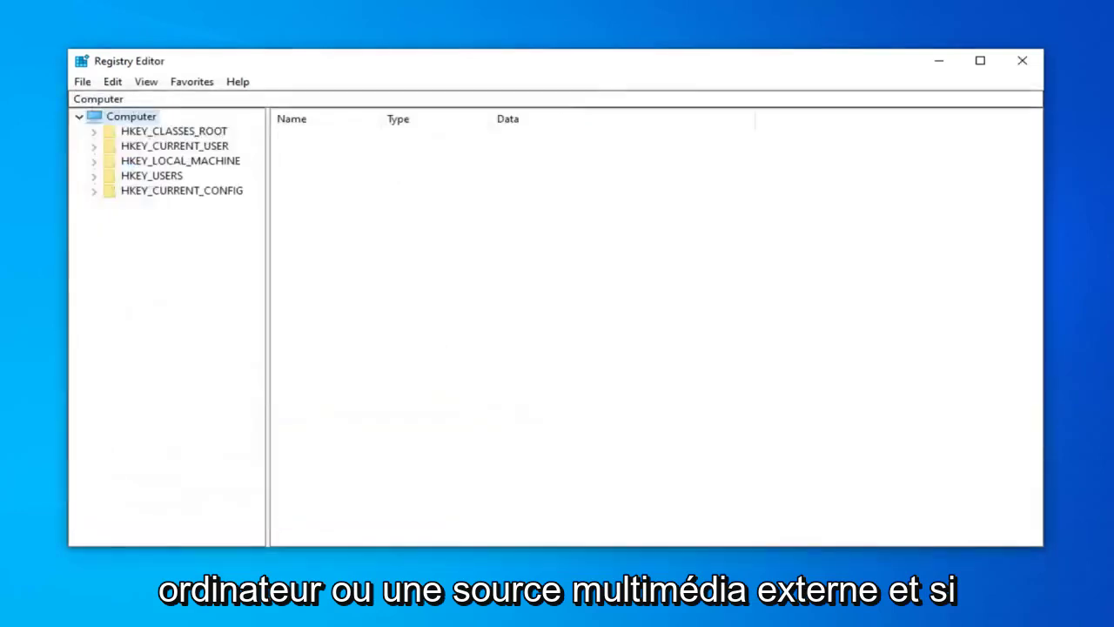
{"action": "left_click", "coordinate": [82, 82]}
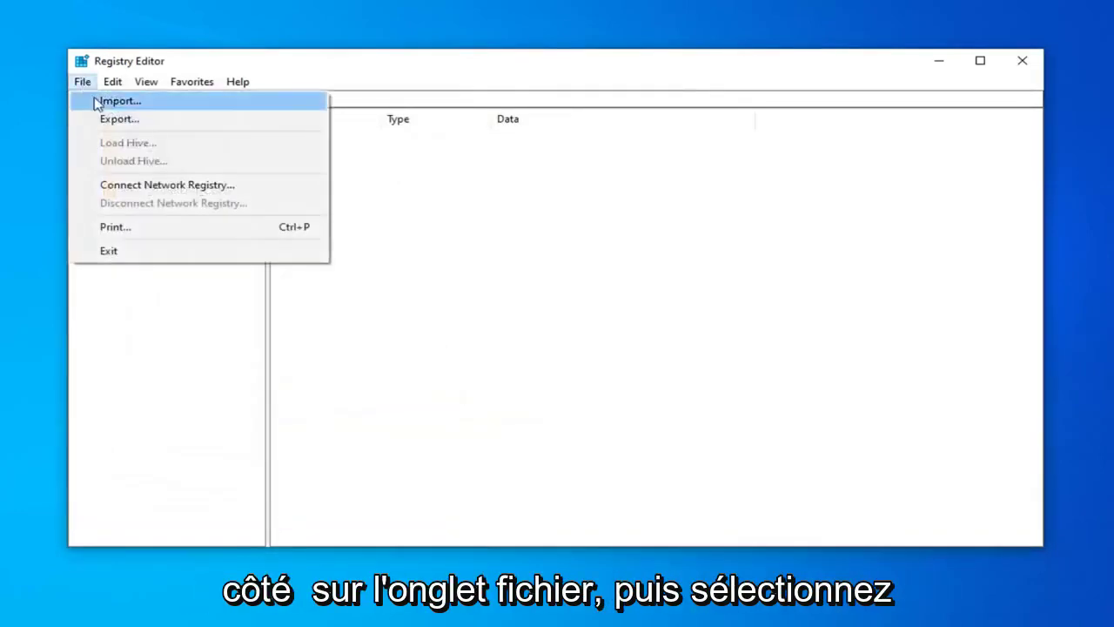
{"action": "left_click", "coordinate": [117, 100]}
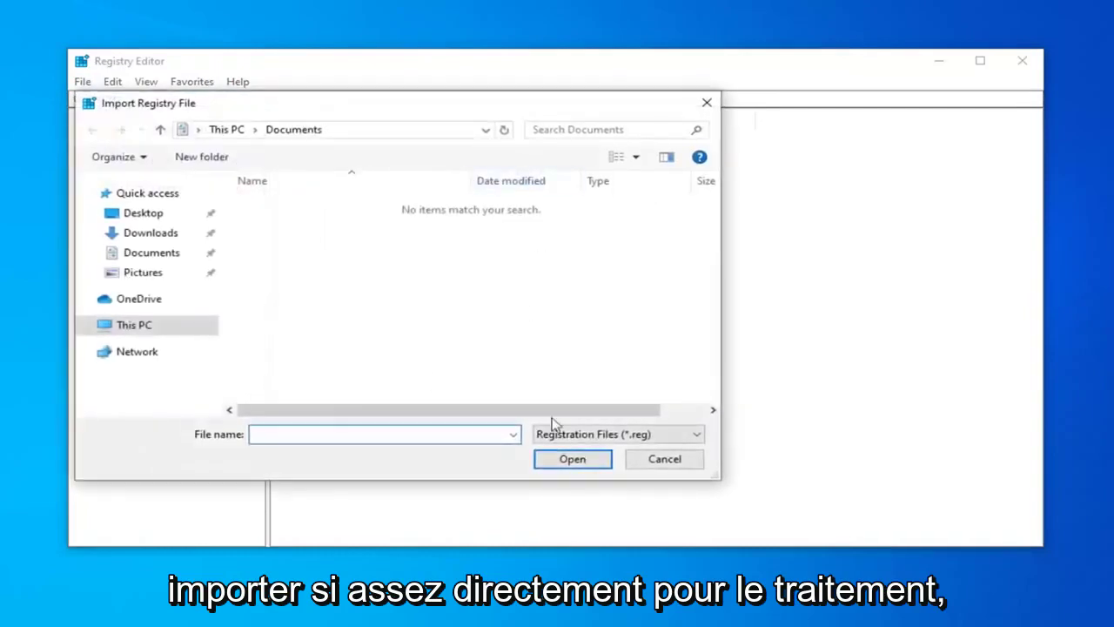
{"action": "mouse_move", "coordinate": [631, 439]}
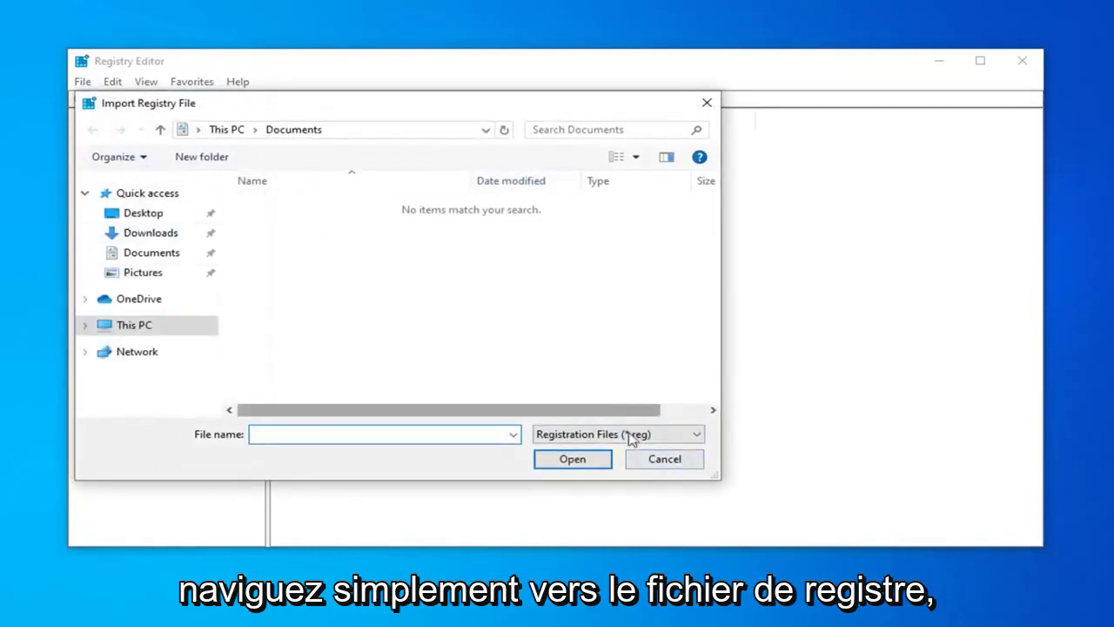
{"action": "left_click", "coordinate": [660, 461]}
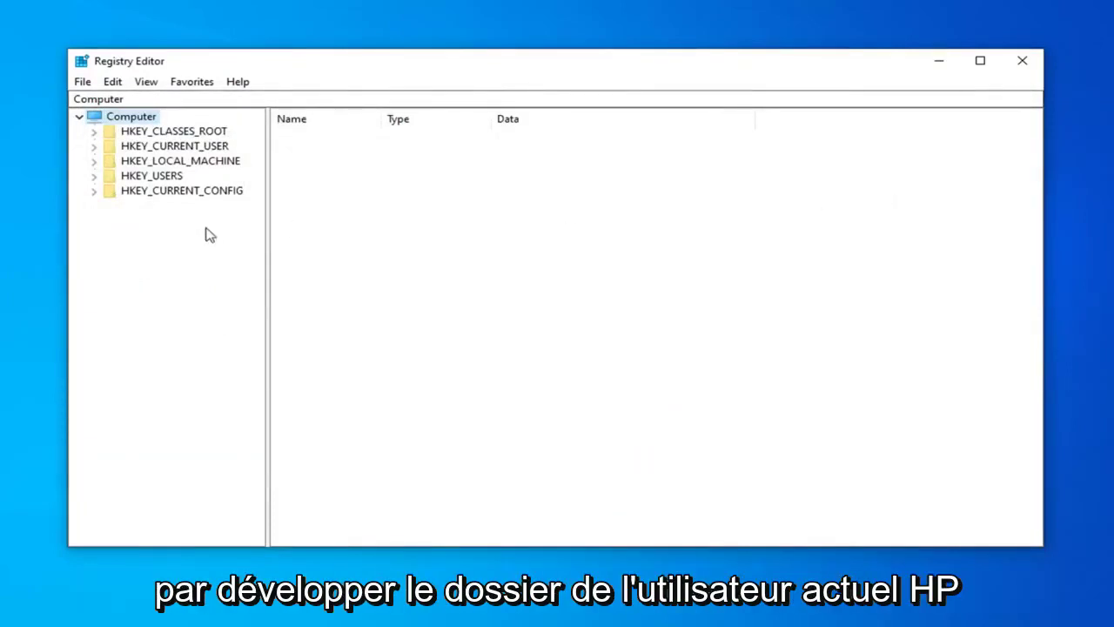
Step: Expand the tree to HKEY_CURRENT_USER\SOFTWARE\Microsoft\Office and select the 16.0 key
{"action": "left_click", "coordinate": [130, 147]}
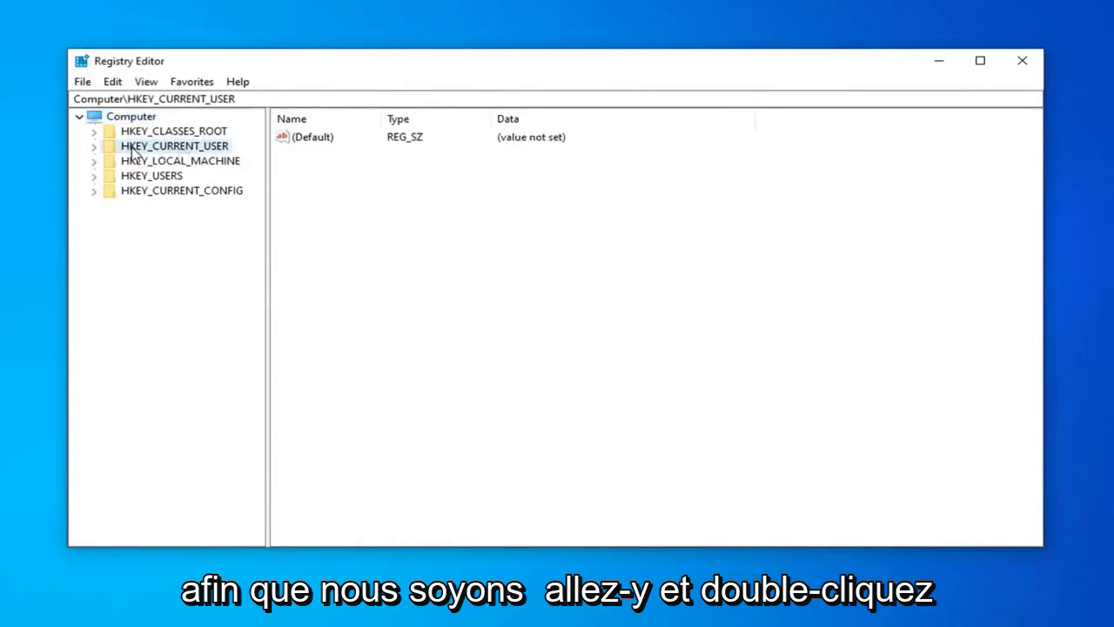
{"action": "double_click", "coordinate": [130, 148]}
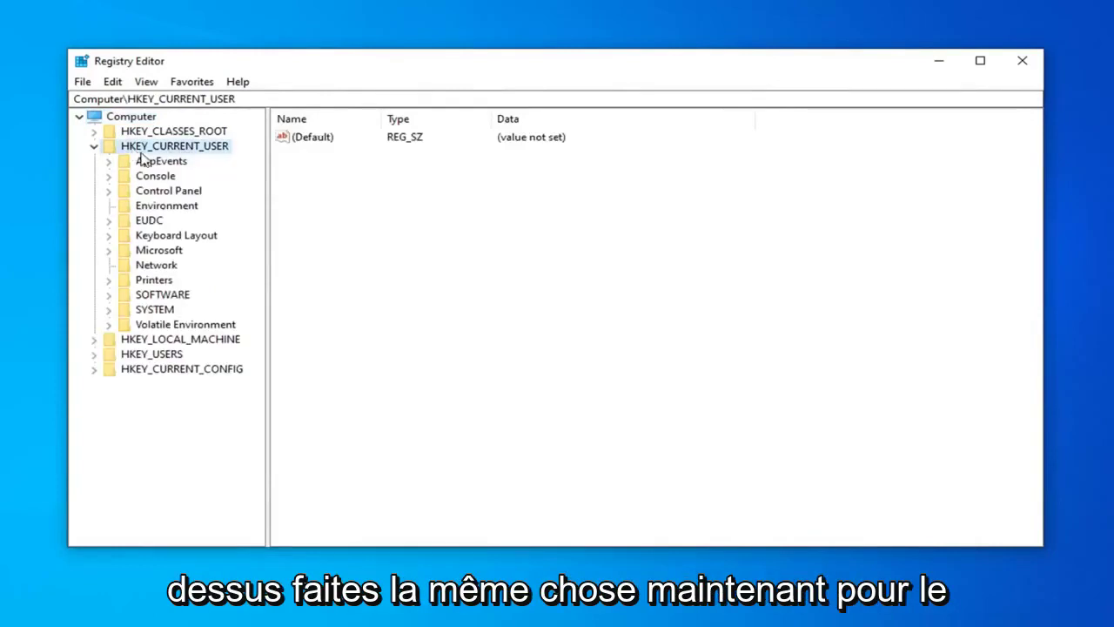
{"action": "double_click", "coordinate": [153, 295]}
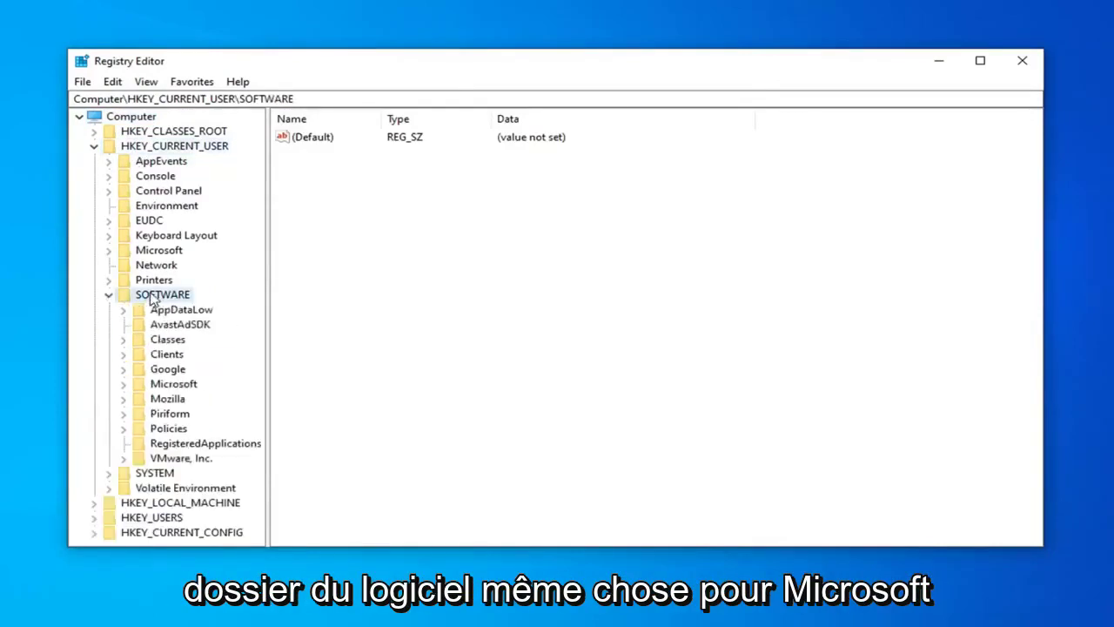
{"action": "left_click", "coordinate": [168, 390]}
{"action": "double_click", "coordinate": [168, 390]}
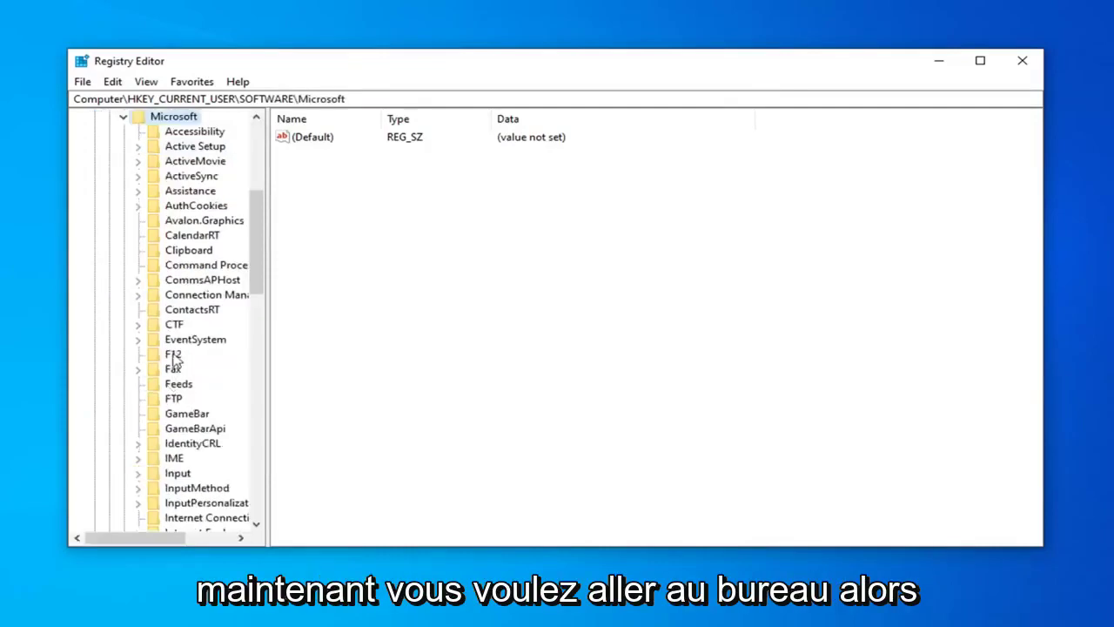
{"action": "scroll", "coordinate": [174, 363], "scroll_direction": "down", "scroll_amount": 4}
{"action": "scroll", "coordinate": [174, 358], "scroll_direction": "down", "scroll_amount": 4}
{"action": "scroll", "coordinate": [174, 360], "scroll_direction": "down", "scroll_amount": 1}
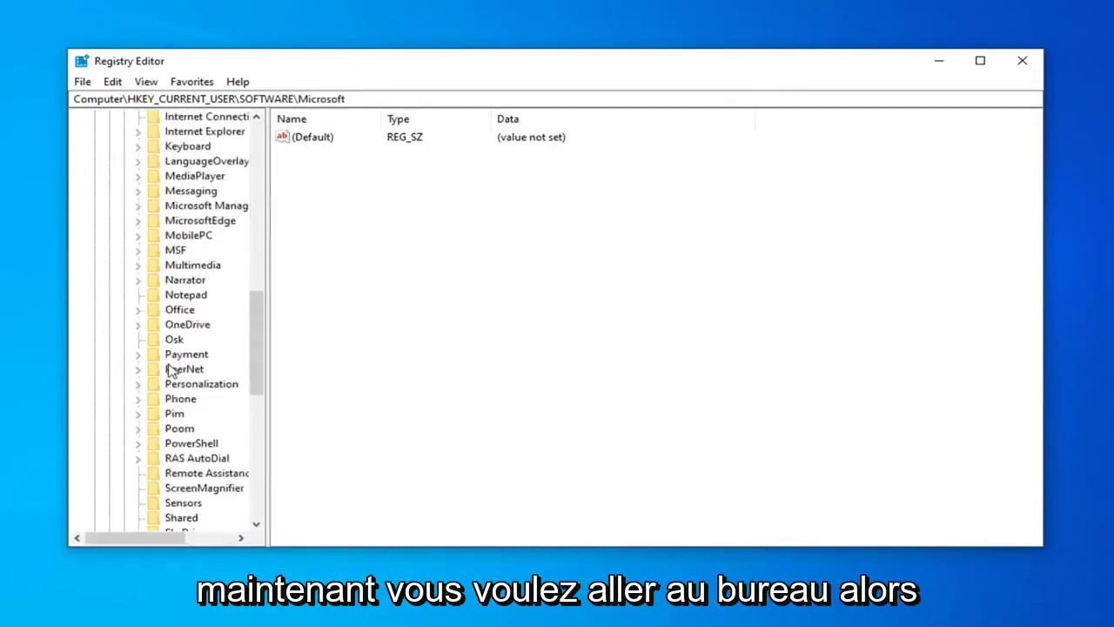
{"action": "double_click", "coordinate": [171, 310]}
{"action": "left_click_drag", "start_coordinate": [265, 307], "coordinate": [343, 307]}
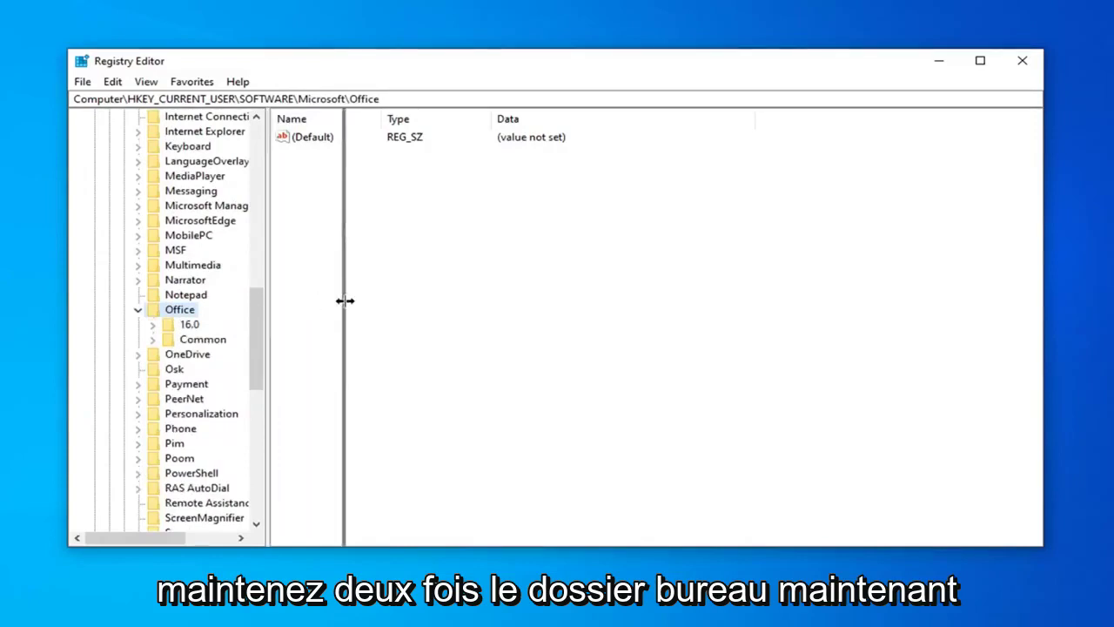
{"action": "left_click", "coordinate": [187, 327]}
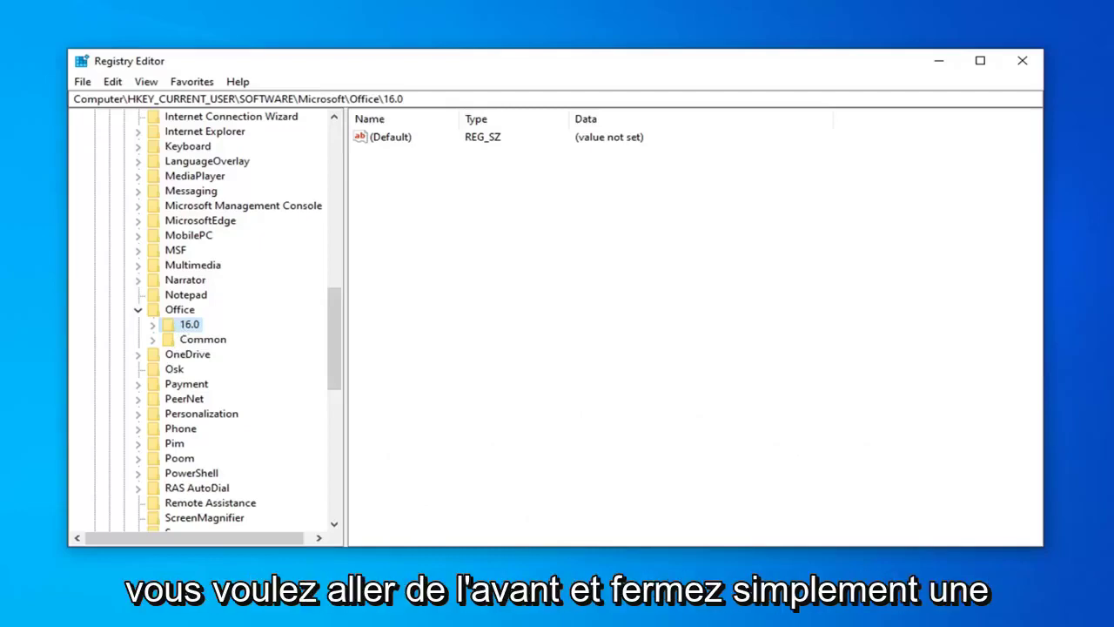
Step: Create a new subkey named Outlook under the Office\16.0 key
{"action": "left_click", "coordinate": [153, 324]}
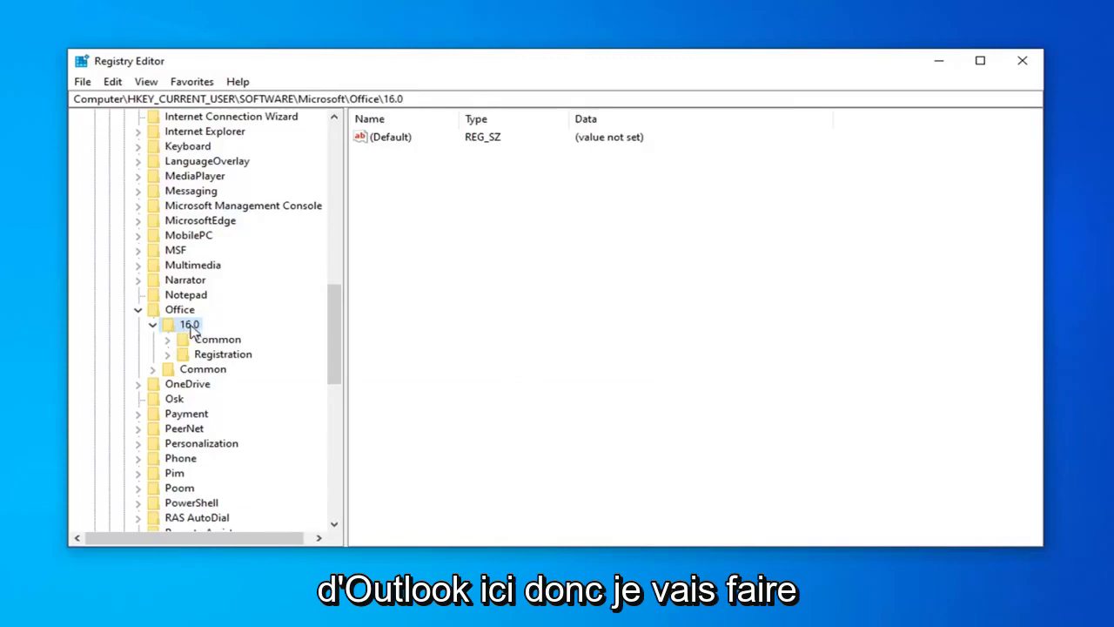
{"action": "right_click", "coordinate": [191, 326]}
{"action": "mouse_move", "coordinate": [233, 353]}
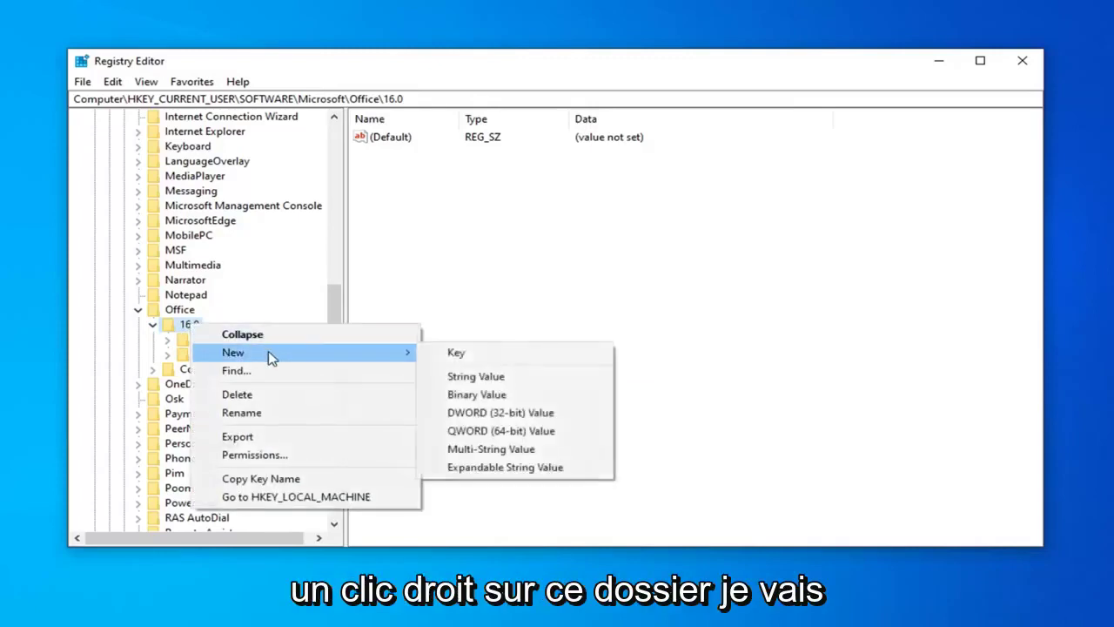
{"action": "left_click", "coordinate": [456, 355]}
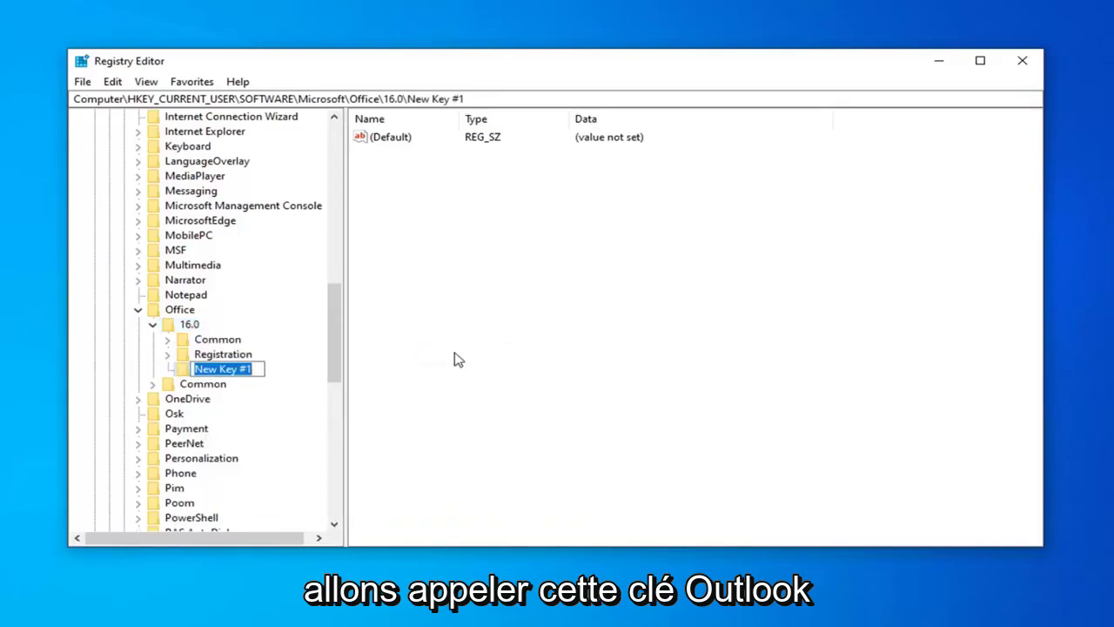
{"action": "type", "text": "Outloo"}
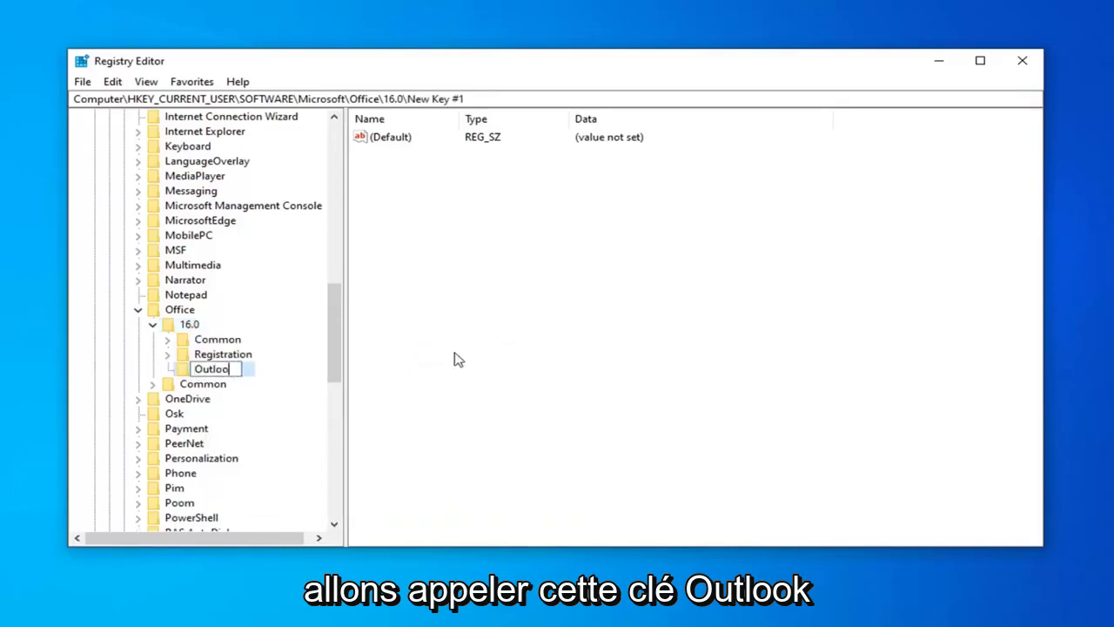
{"action": "type", "text": "k"}
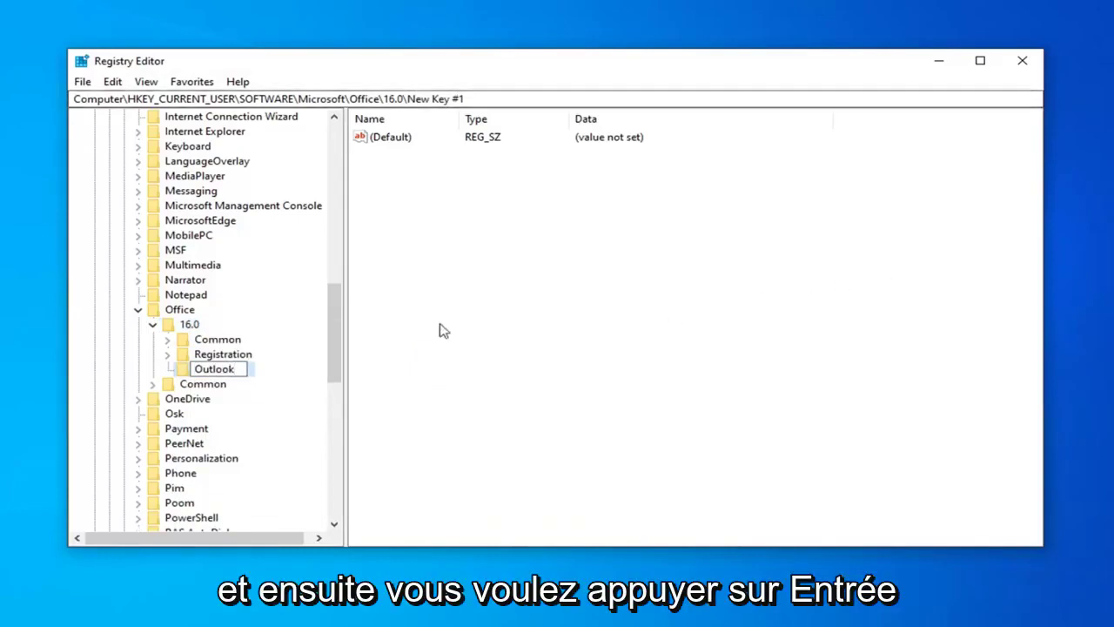
{"action": "key", "text": "Return"}
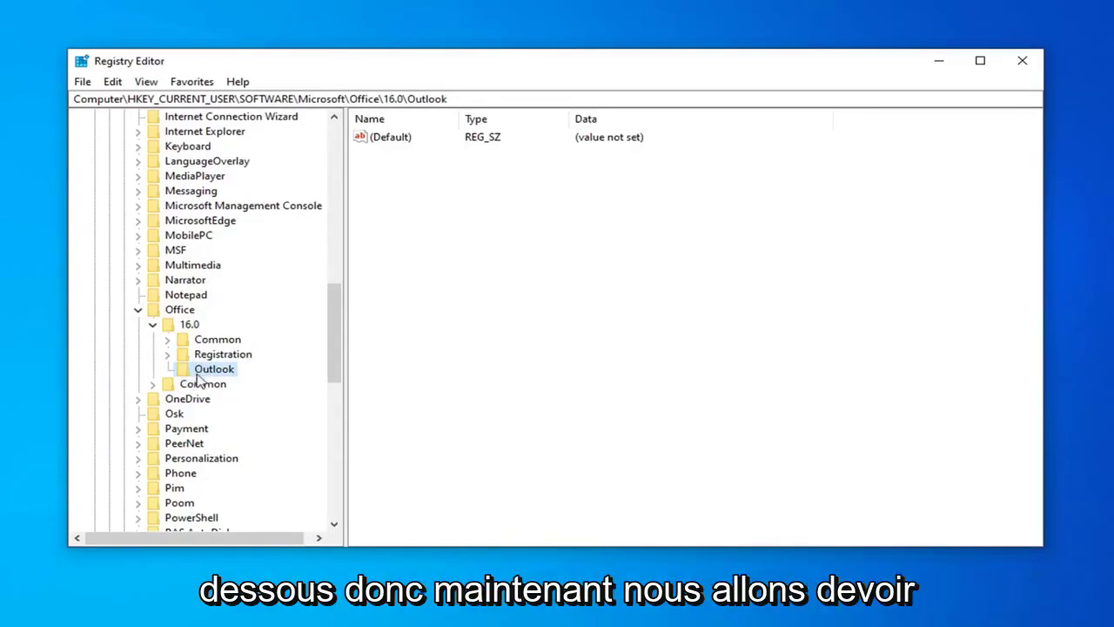
{"action": "right_click", "coordinate": [207, 373]}
{"action": "mouse_move", "coordinate": [247, 399]}
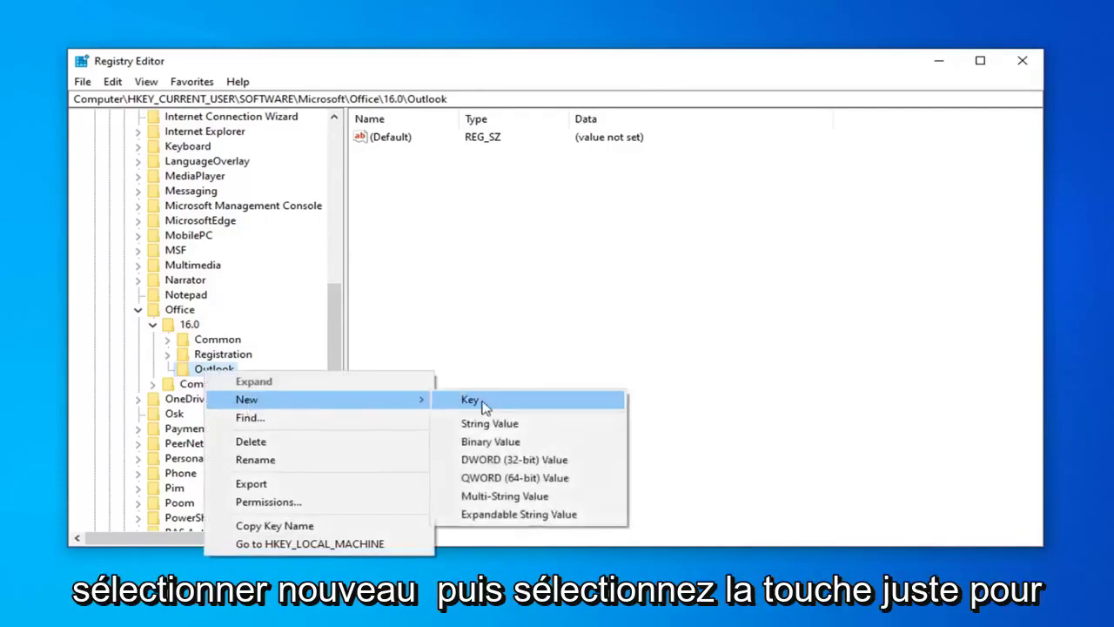
{"action": "left_click", "coordinate": [485, 408]}
{"action": "type", "text": "PST"}
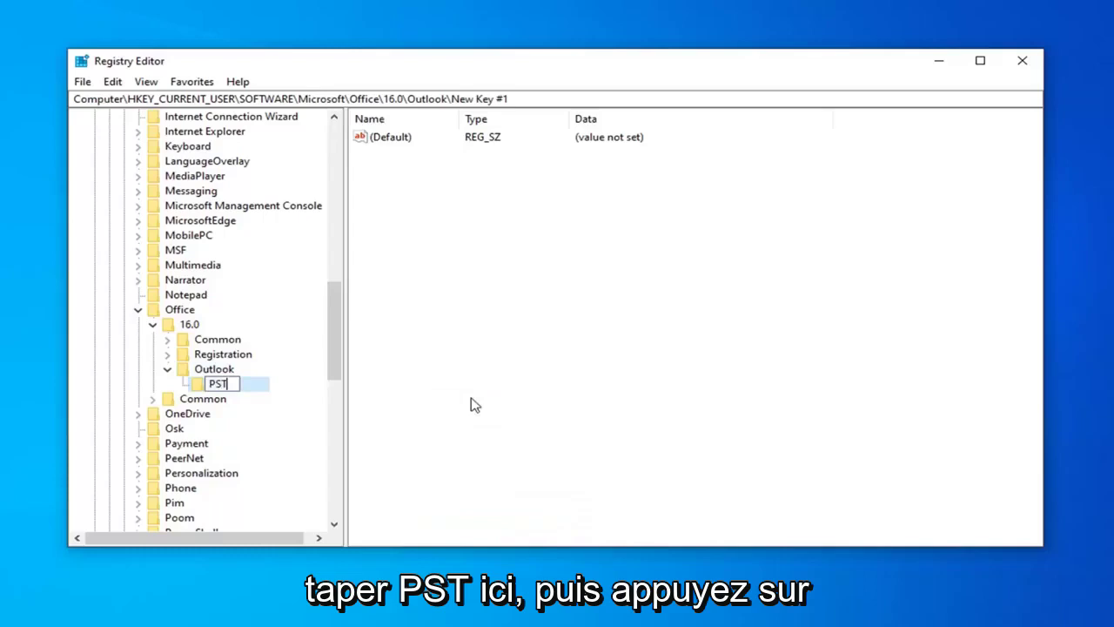
{"action": "key", "text": "Return"}
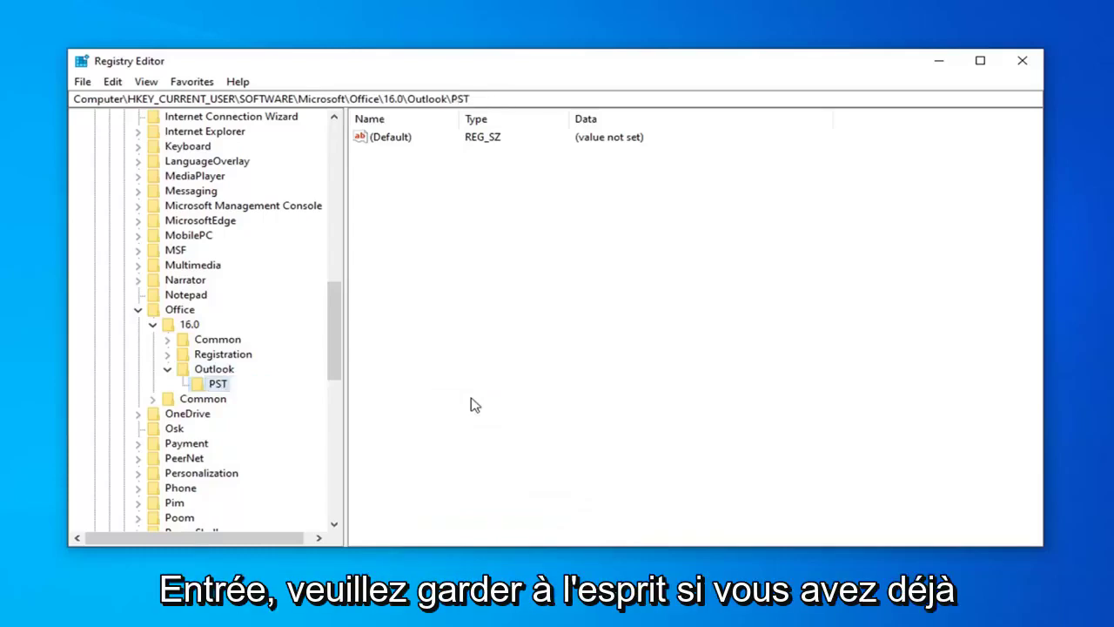
{"action": "left_click", "coordinate": [167, 369]}
{"action": "left_click", "coordinate": [168, 369]}
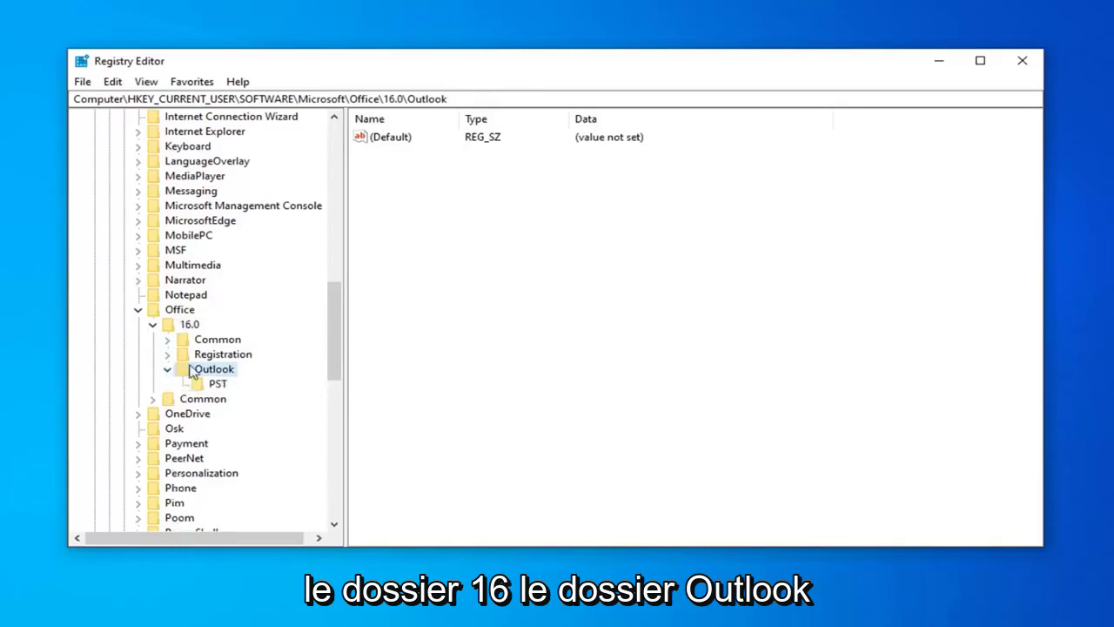
{"action": "left_click", "coordinate": [207, 386]}
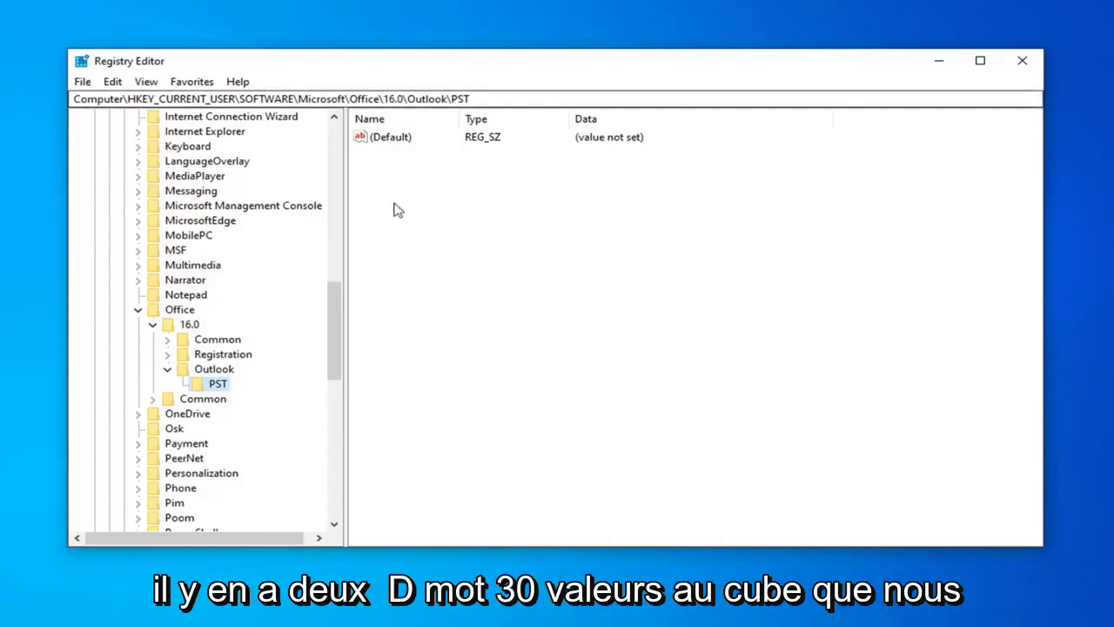
Step: Create a DWORD (32-bit) value named MaxLargeFileSize in the PST key
{"action": "right_click", "coordinate": [437, 162]}
{"action": "left_click", "coordinate": [415, 186]}
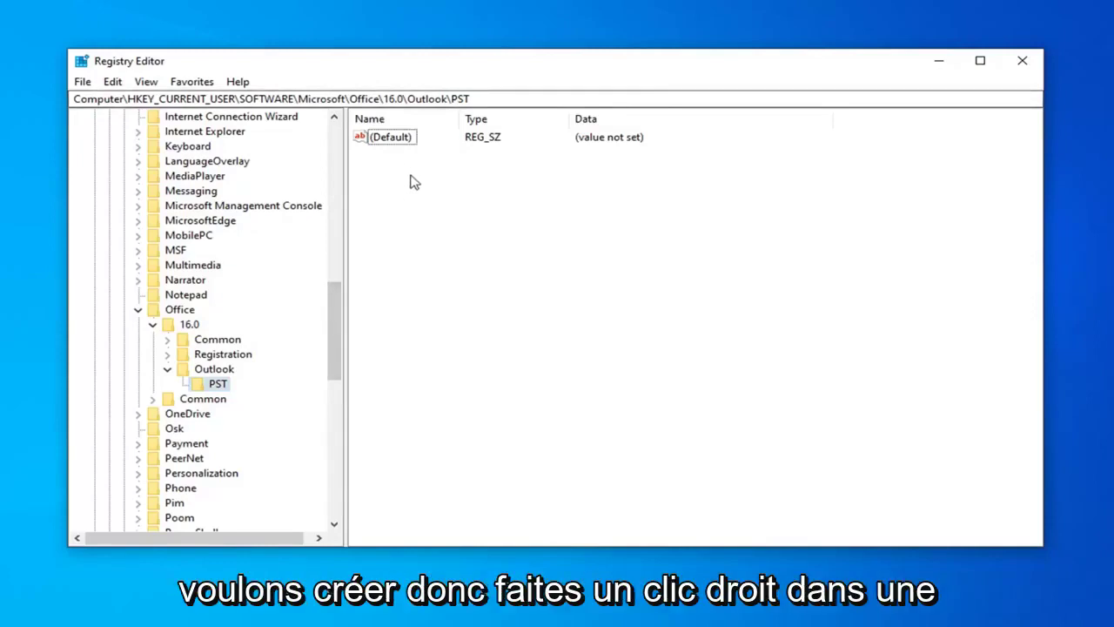
{"action": "right_click", "coordinate": [394, 166]}
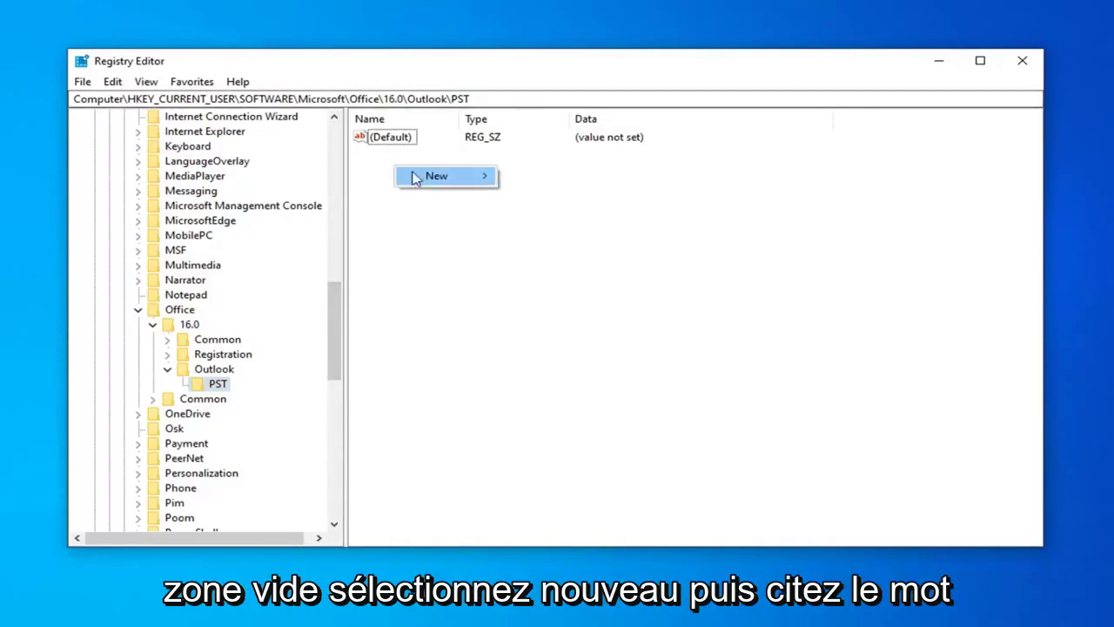
{"action": "mouse_move", "coordinate": [439, 176]}
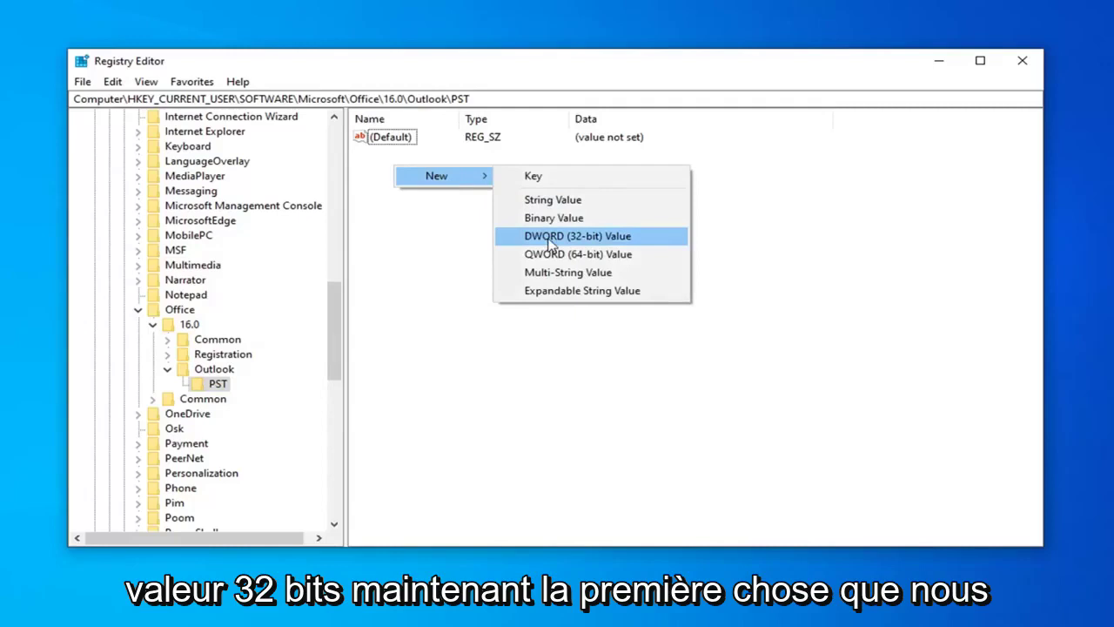
{"action": "left_click", "coordinate": [549, 240]}
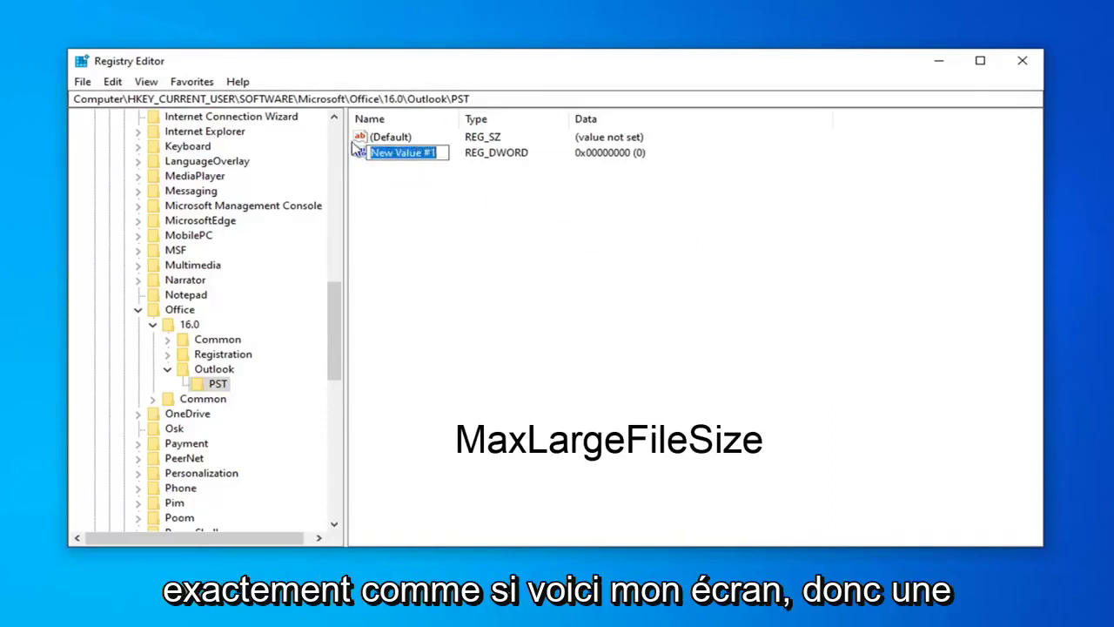
{"action": "type", "text": "MaxLa"}
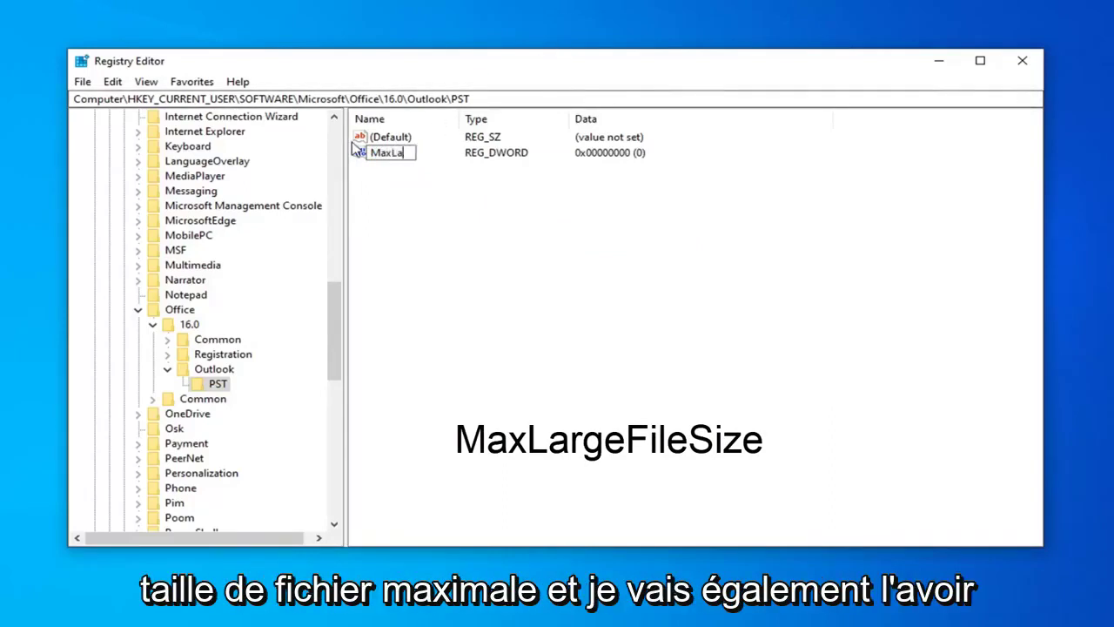
{"action": "type", "text": "rgeFileSize"}
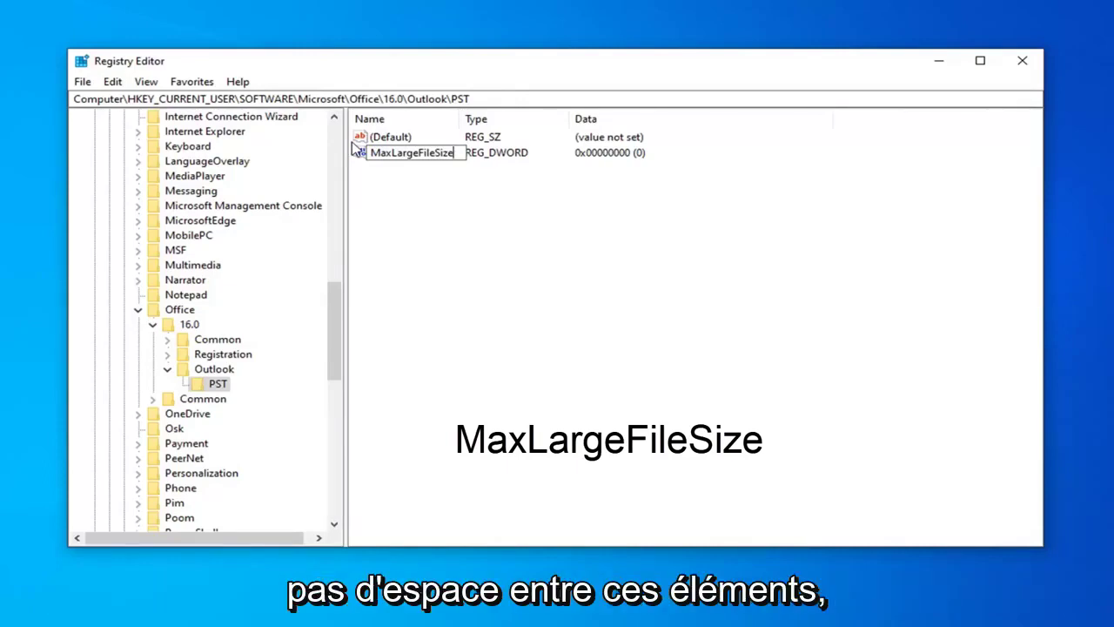
{"action": "key", "text": "Return"}
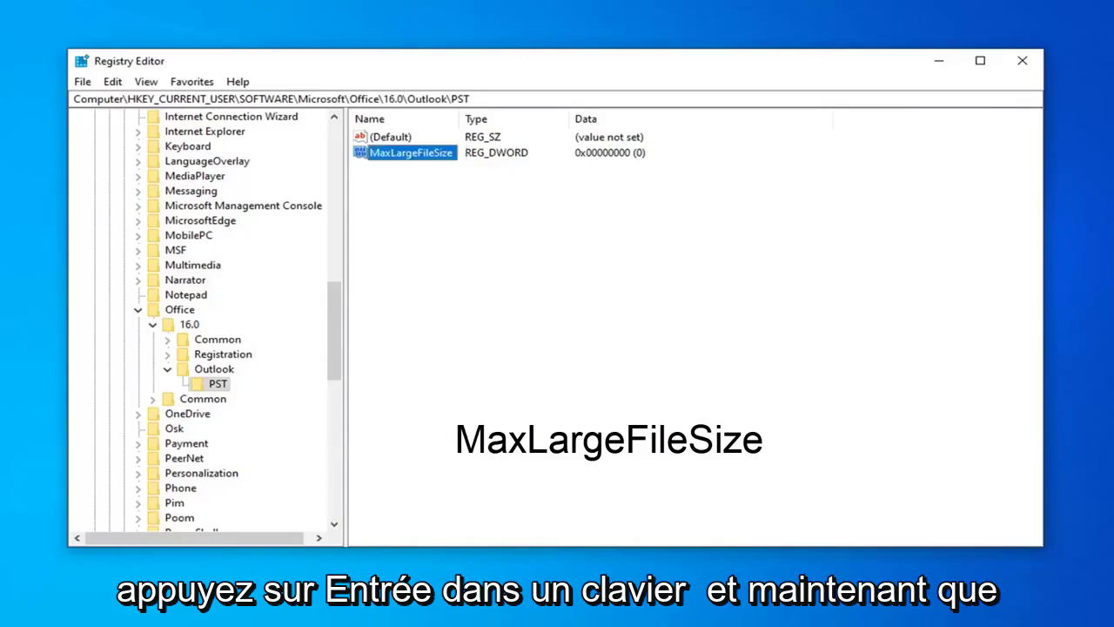
Step: Add a DWORD (32-bit) value named WarnLargeFileSize beside MaxLargeFileSize in the PST key
{"action": "right_click", "coordinate": [389, 181]}
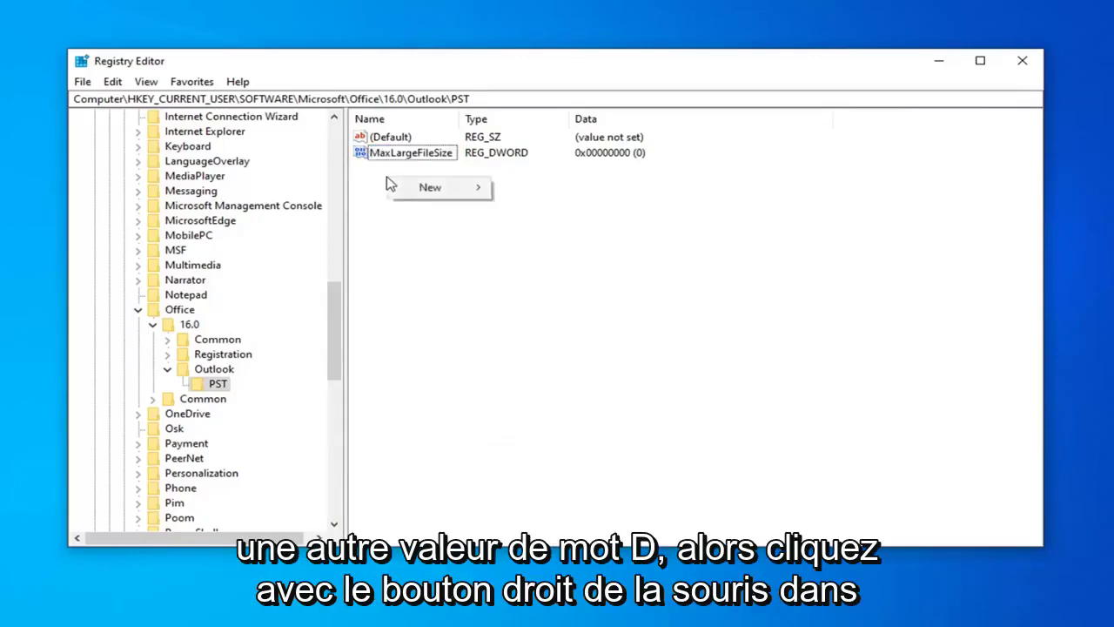
{"action": "mouse_move", "coordinate": [431, 188]}
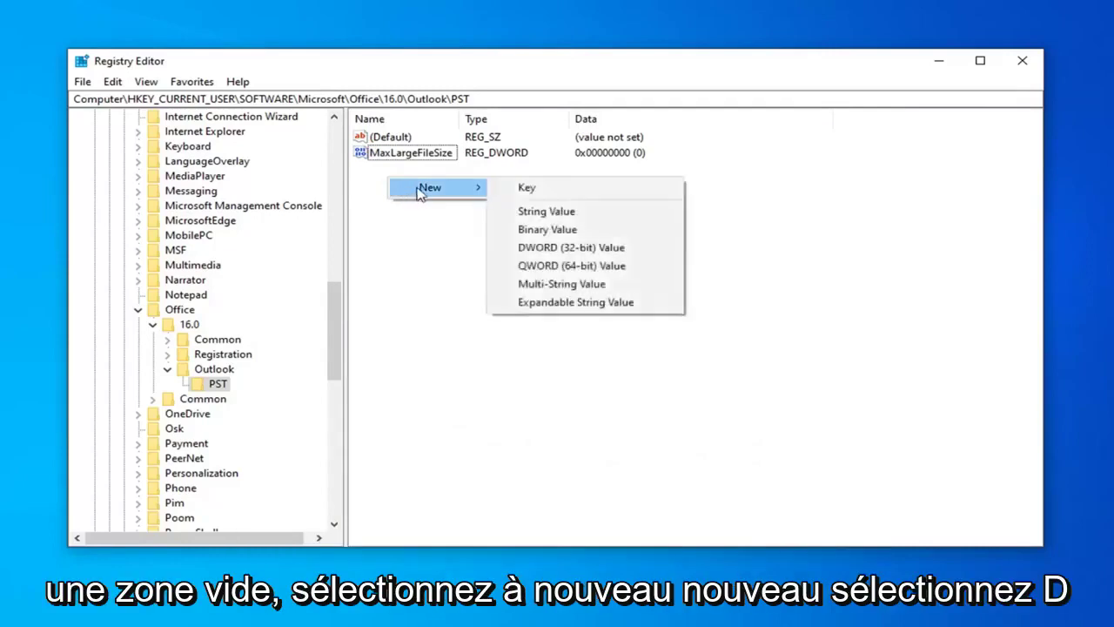
{"action": "left_click", "coordinate": [547, 248]}
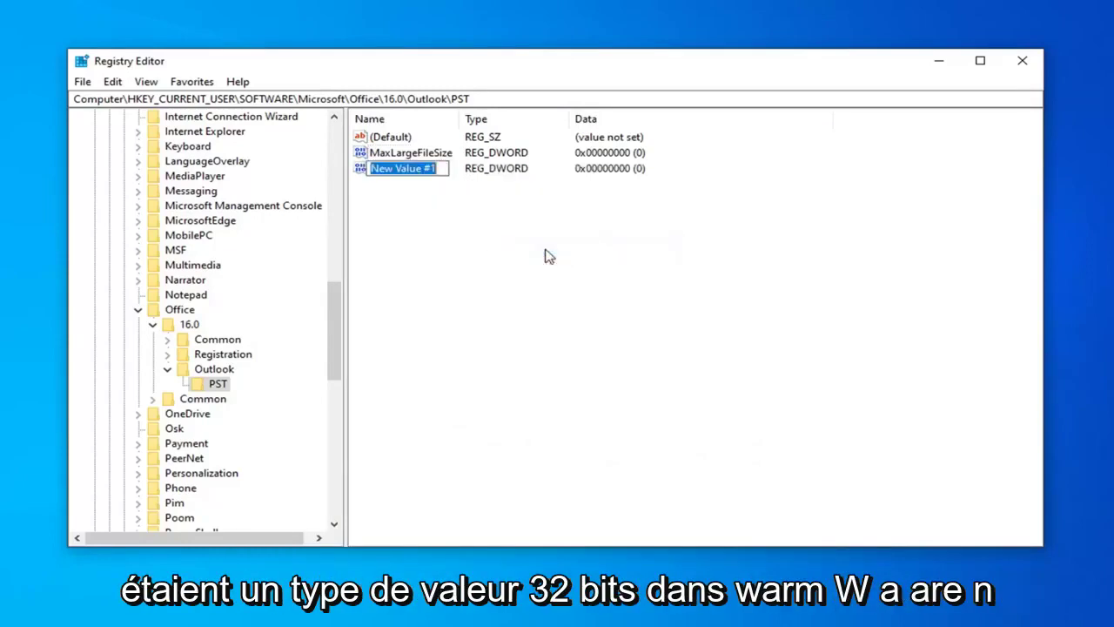
{"action": "key", "text": "BackSpace"}
{"action": "type", "text": "Warm"}
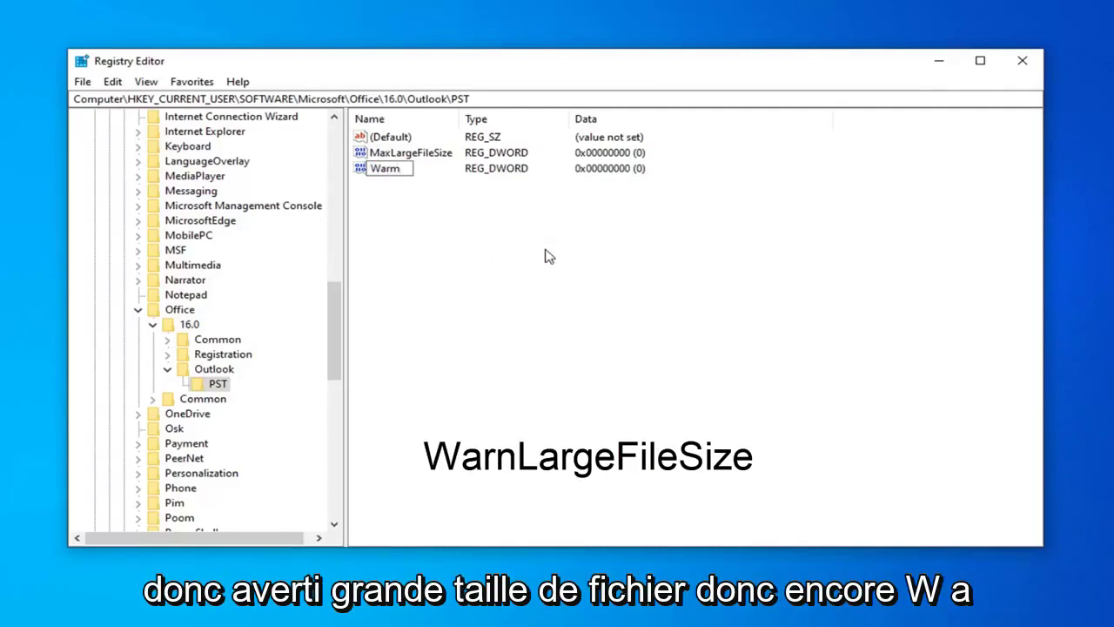
{"action": "key", "text": "BackSpace"}
{"action": "type", "text": "nLa"}
{"action": "type", "text": "rgeFileSiz"}
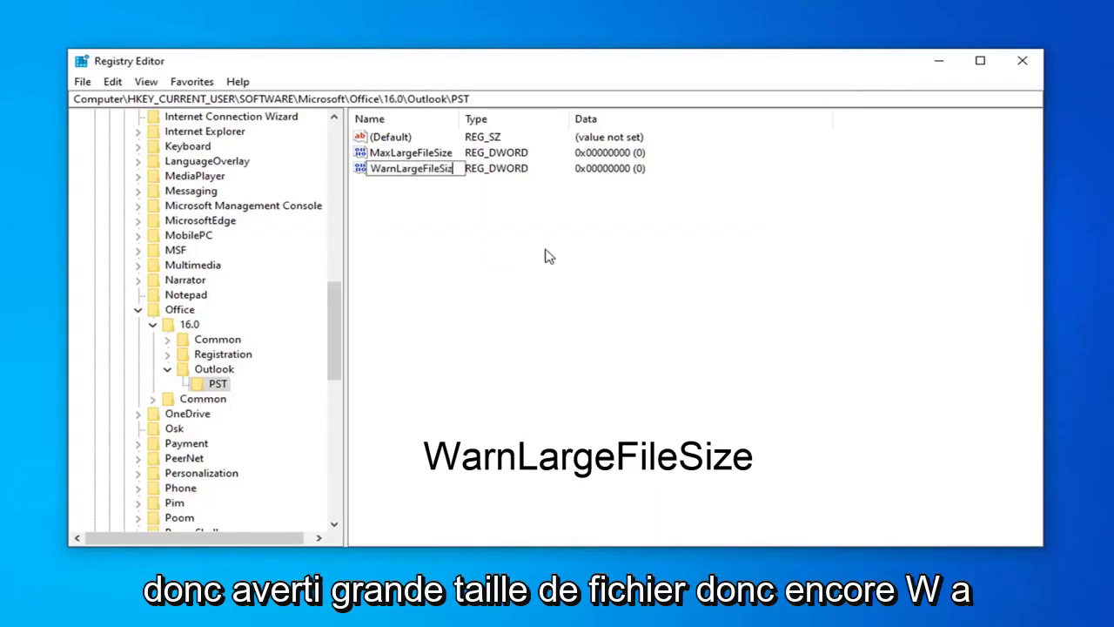
{"action": "type", "text": "e"}
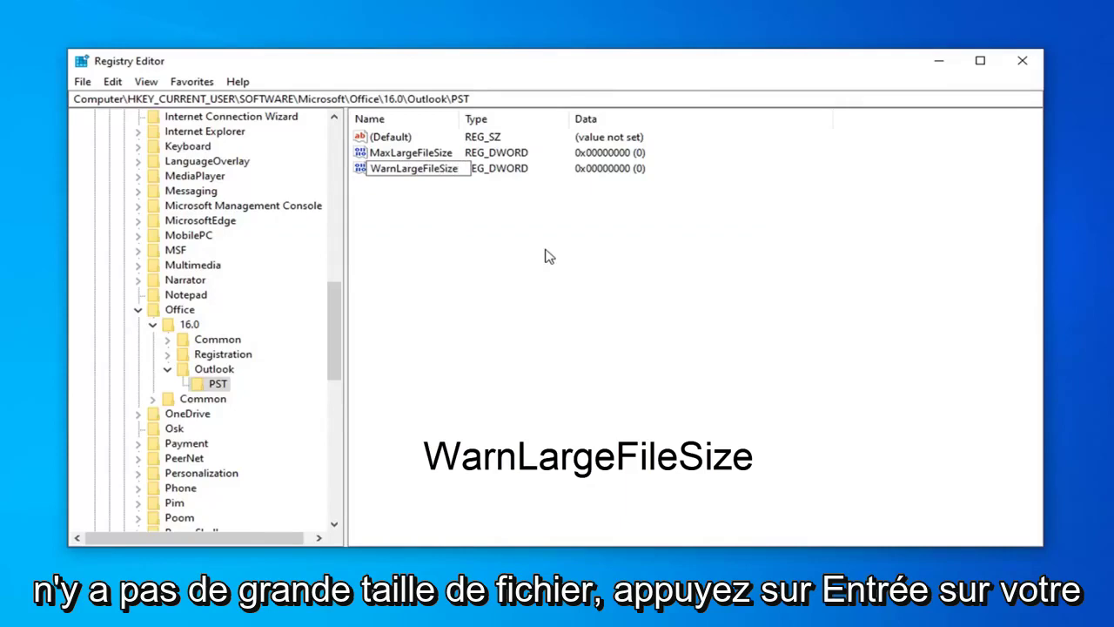
{"action": "key", "text": "Return"}
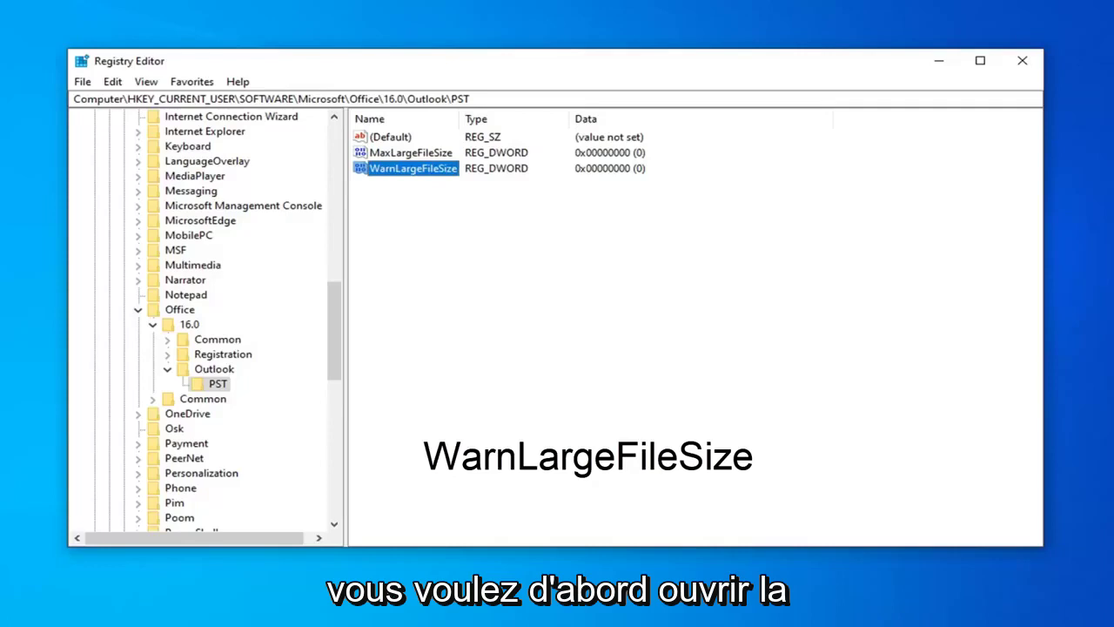
{"action": "left_click", "coordinate": [397, 158]}
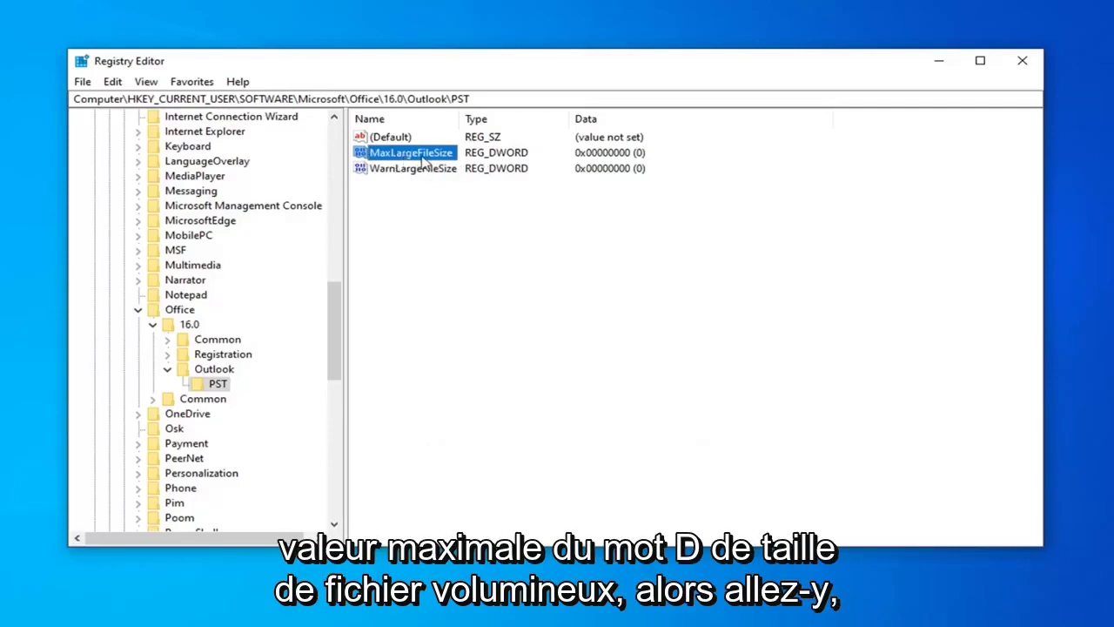
Step: Open MaxLargeFileSize in the Edit DWORD dialog and switch its base to Decimal
{"action": "double_click", "coordinate": [422, 159]}
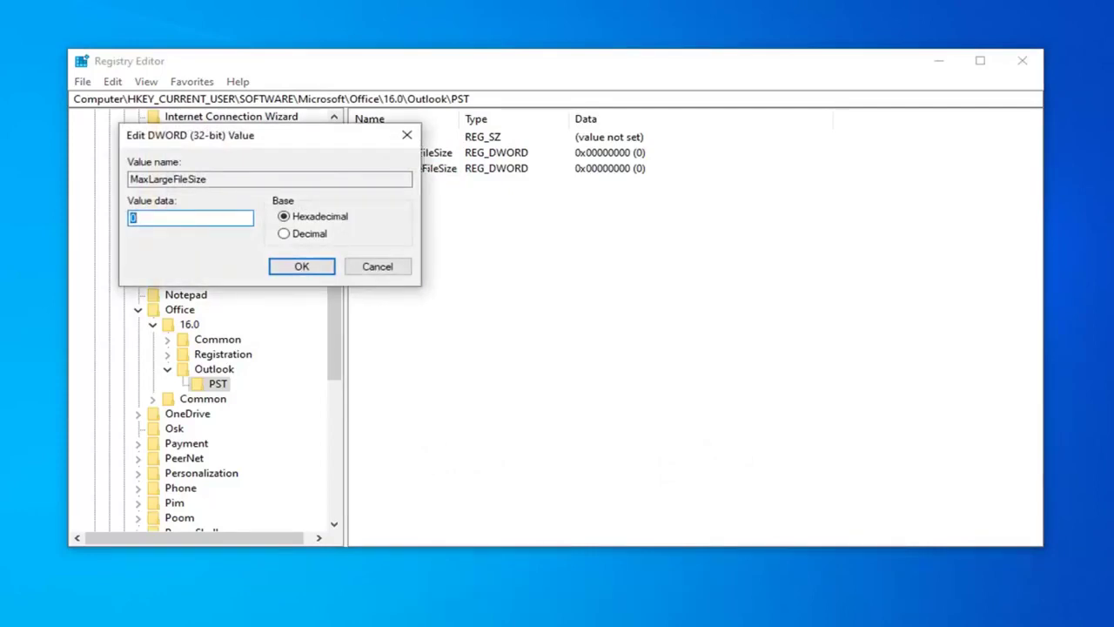
{"action": "left_click", "coordinate": [179, 215]}
{"action": "left_click_drag", "start_coordinate": [239, 137], "coordinate": [526, 150]}
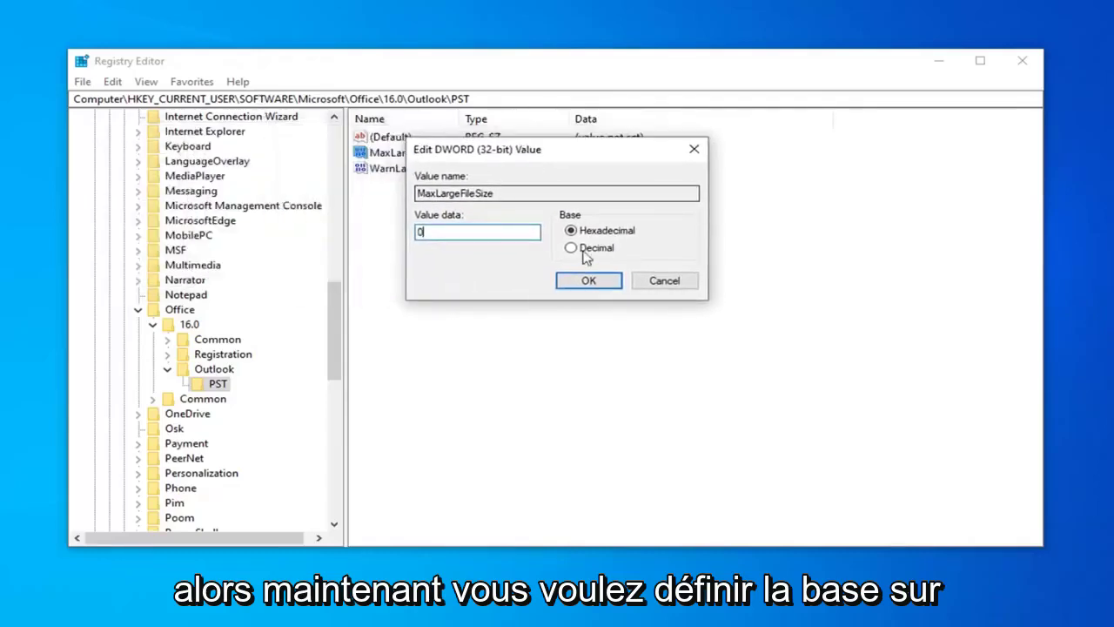
{"action": "left_click", "coordinate": [571, 248]}
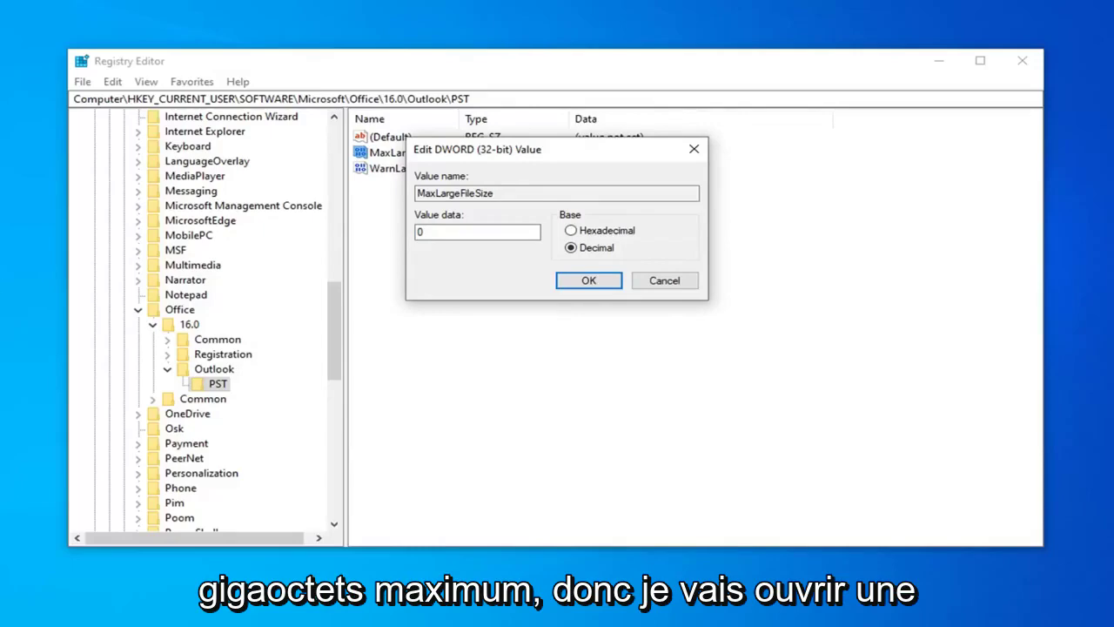
Step: Launch Calculator from a Start menu search for 'ca'
{"action": "key", "text": "super"}
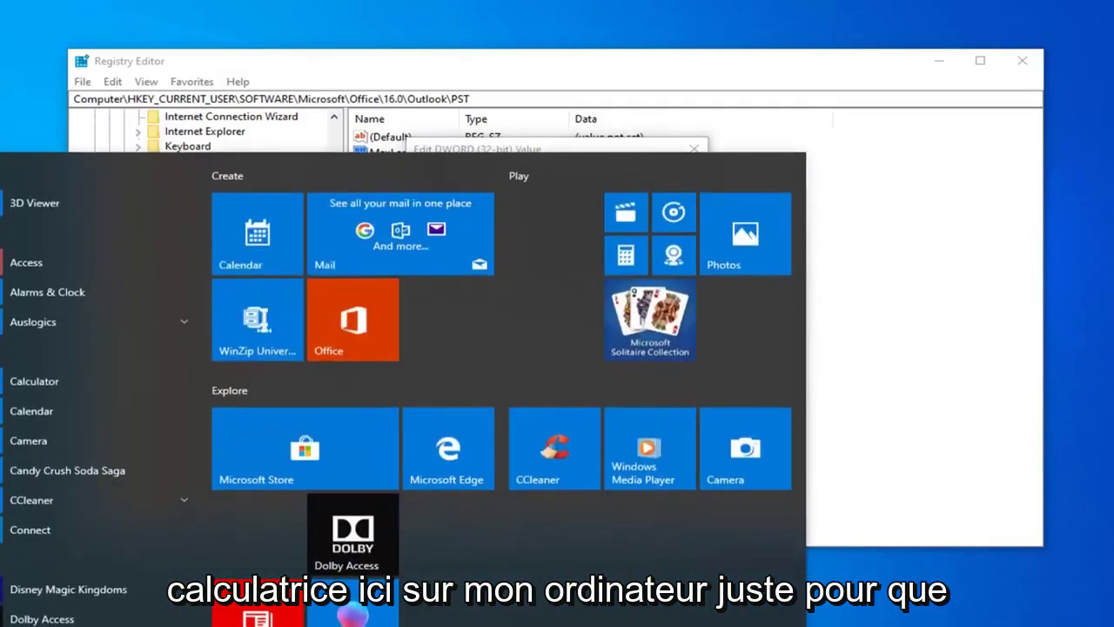
{"action": "type", "text": "c"}
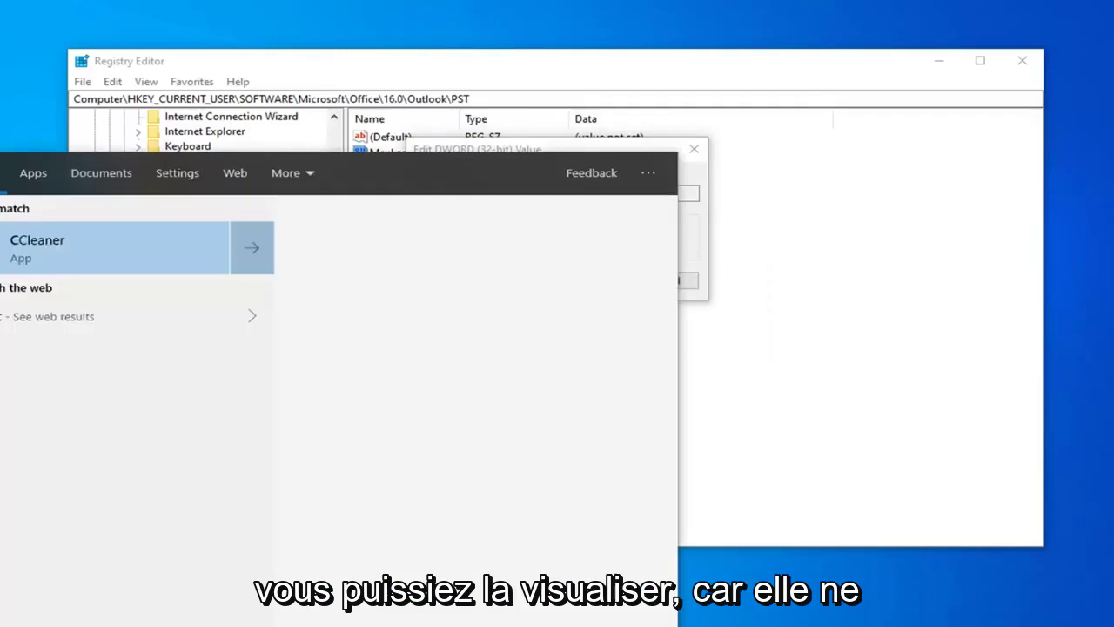
{"action": "type", "text": "a"}
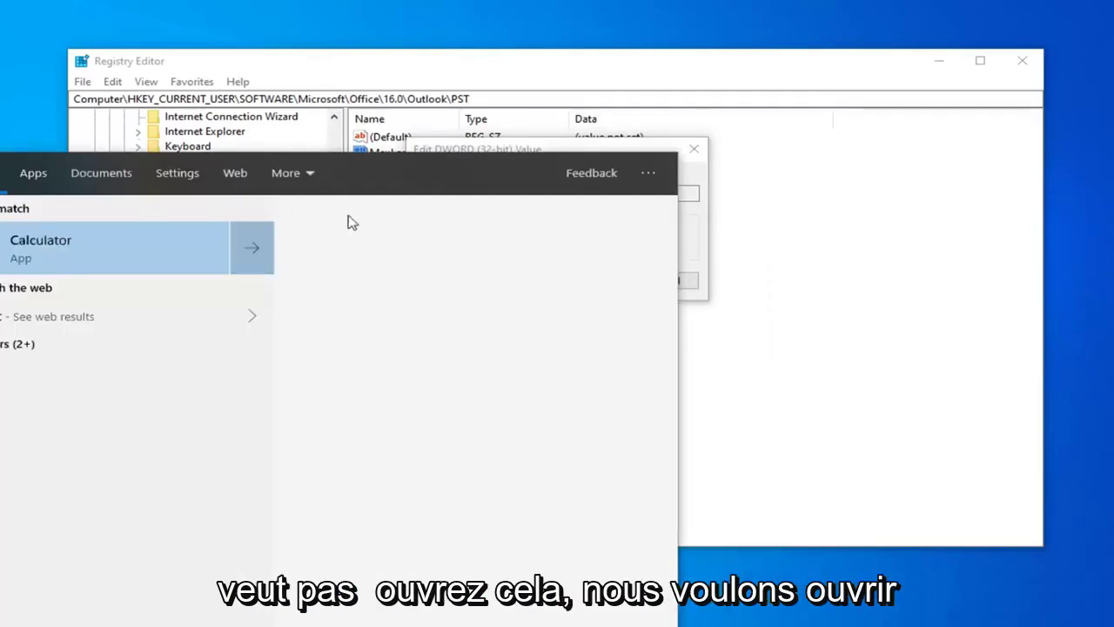
{"action": "left_click", "coordinate": [94, 244]}
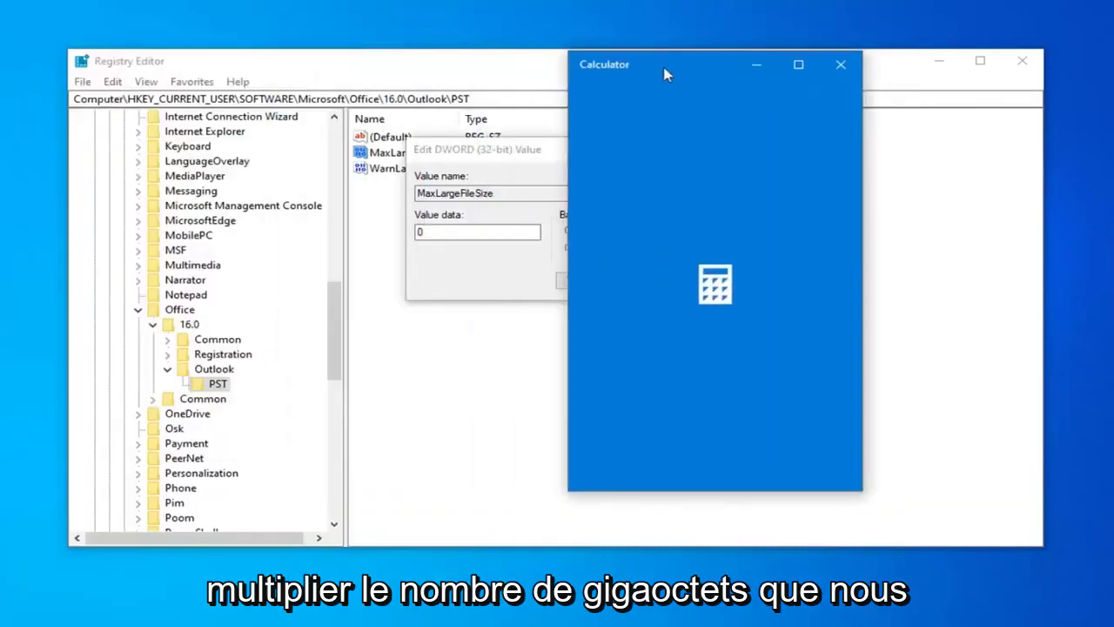
Step: Compute 100 × 1024 in Calculator, giving 102,400
{"action": "left_click_drag", "start_coordinate": [72, 23], "coordinate": [834, 104]}
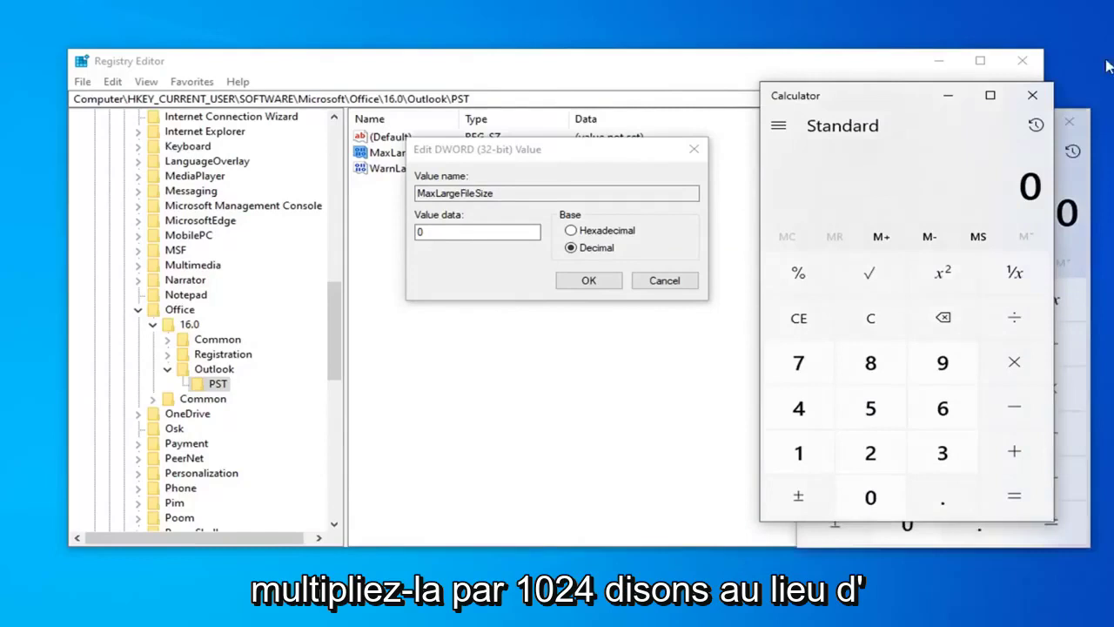
{"action": "left_click", "coordinate": [1033, 98]}
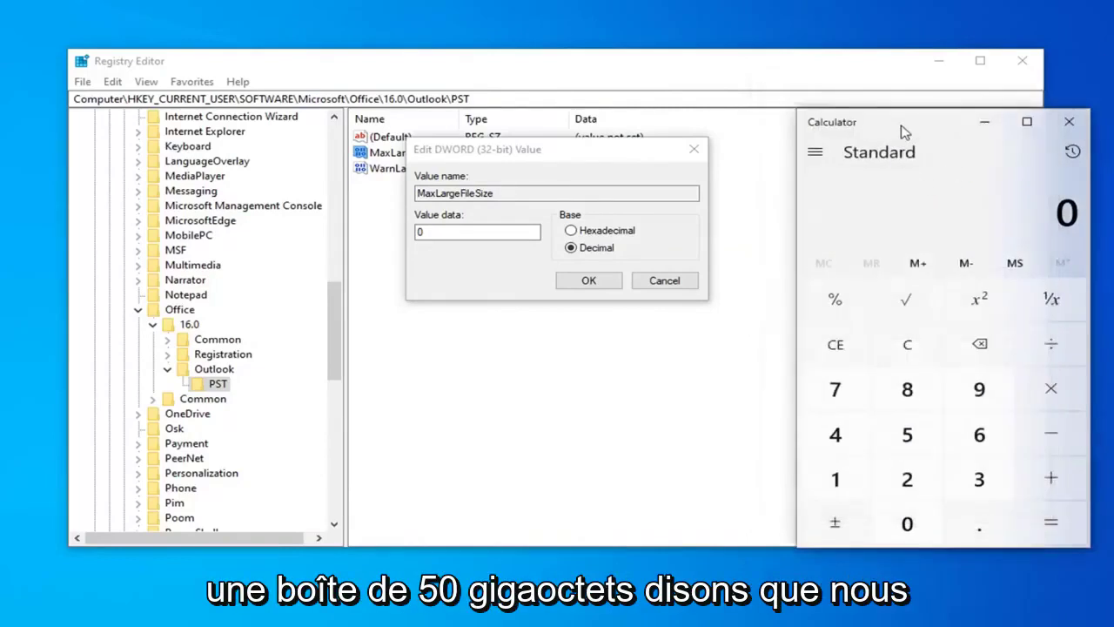
{"action": "type", "text": "1"}
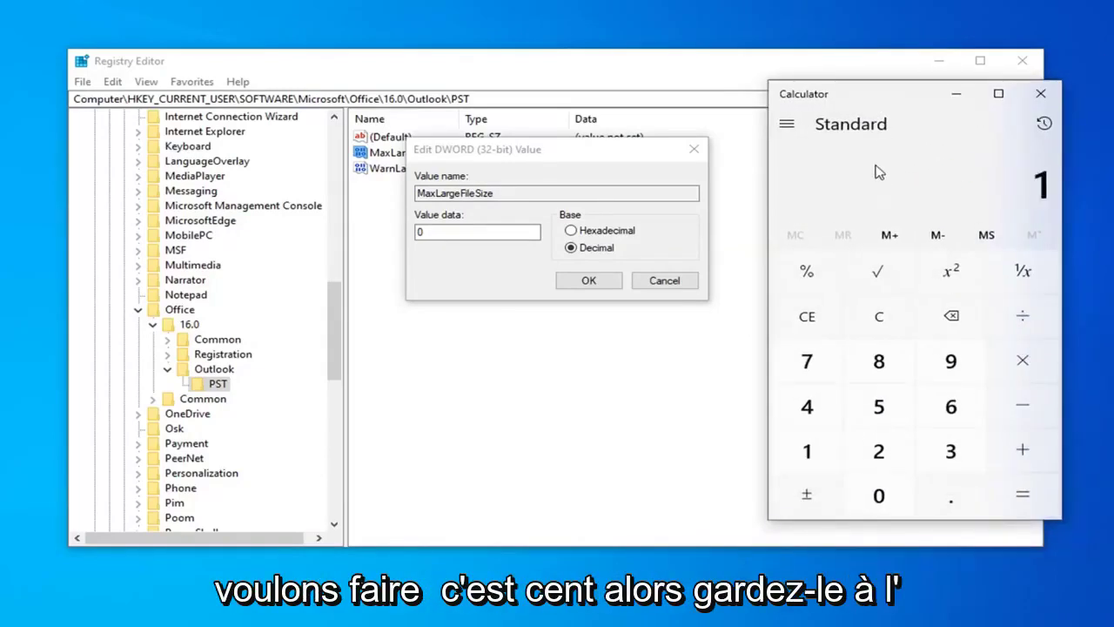
{"action": "type", "text": "00"}
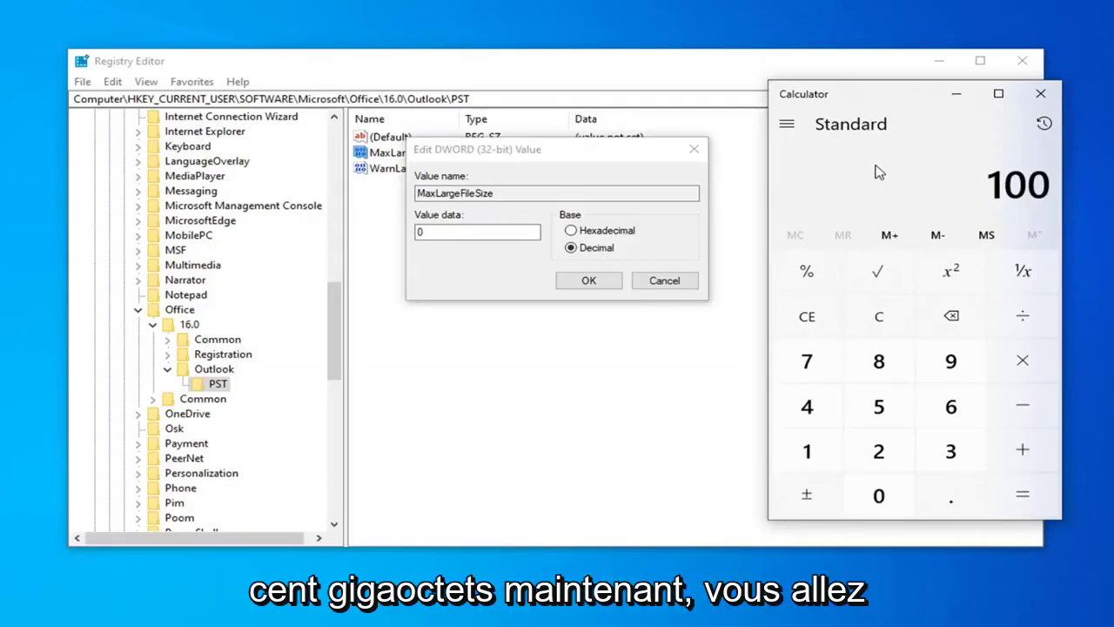
{"action": "type", "text": "*"}
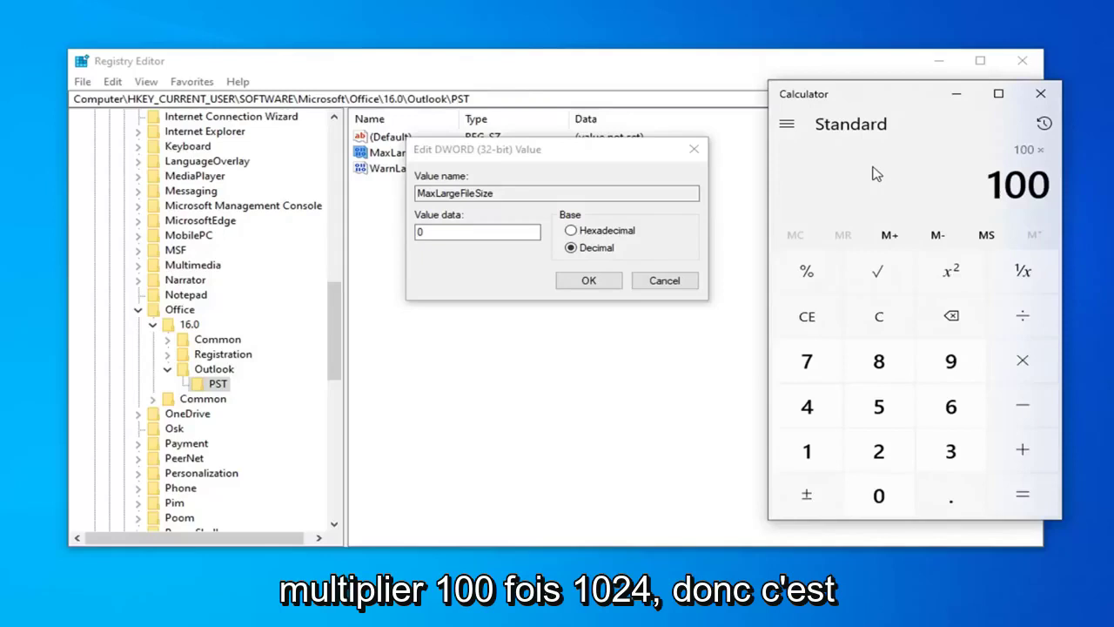
{"action": "type", "text": "1024"}
{"action": "key", "text": "Return"}
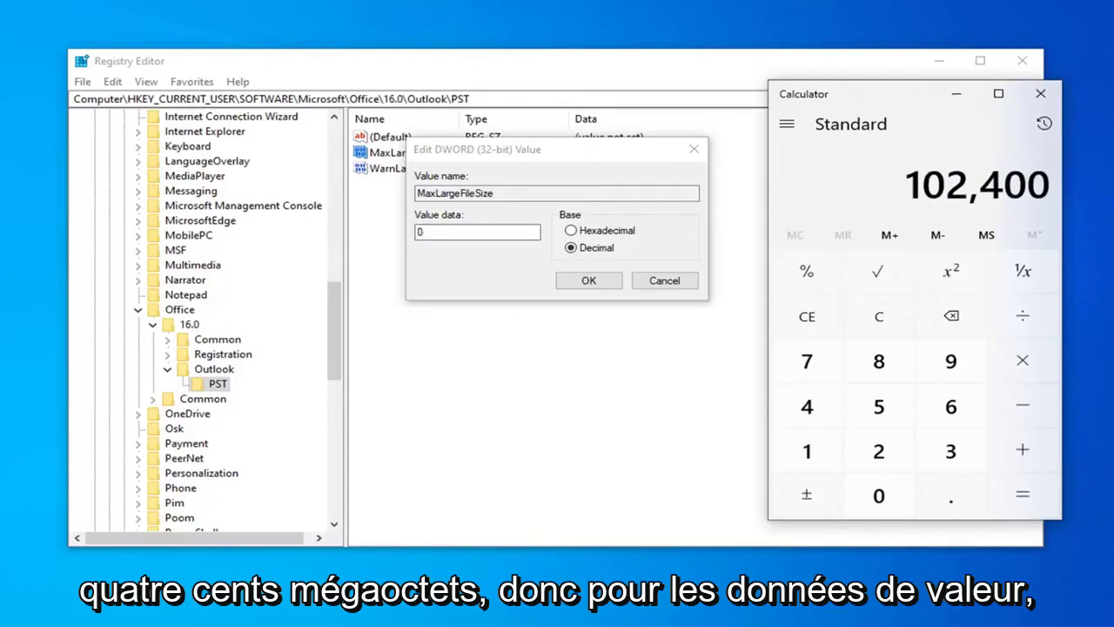
{"action": "key", "text": "alt+Tab"}
Step: Enter 102400 decimal as MaxLargeFileSize's value data and confirm it
{"action": "left_click", "coordinate": [1062, 154]}
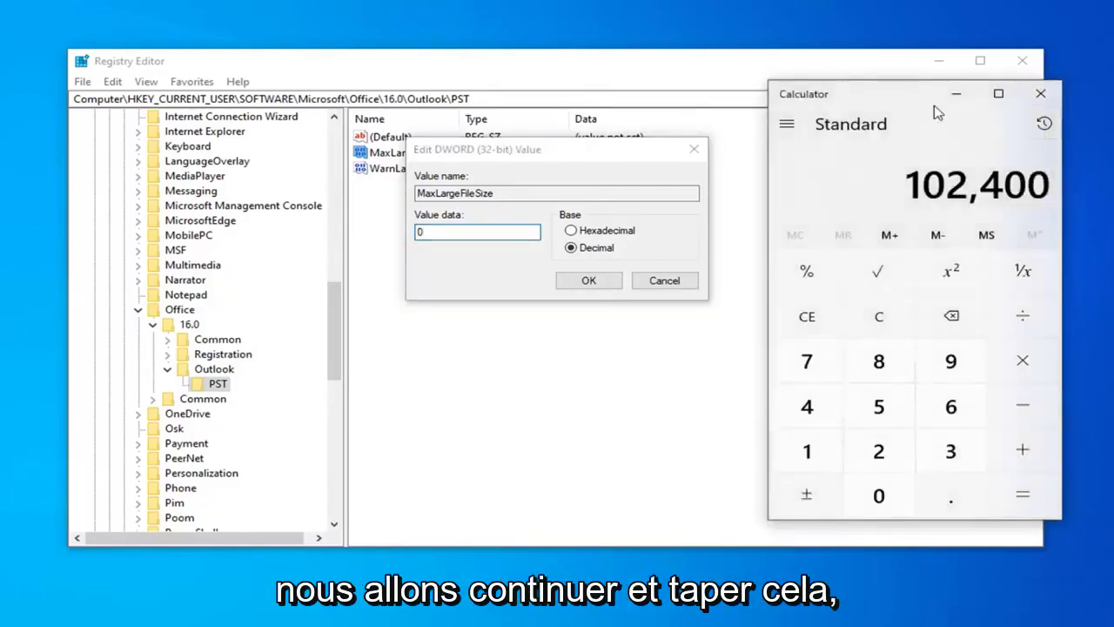
{"action": "mouse_move", "coordinate": [938, 112]}
{"action": "left_mouse_down"}
{"action": "mouse_move", "coordinate": [1019, 135]}
{"action": "mouse_move", "coordinate": [897, 128]}
{"action": "mouse_move", "coordinate": [998, 131]}
{"action": "left_mouse_up"}
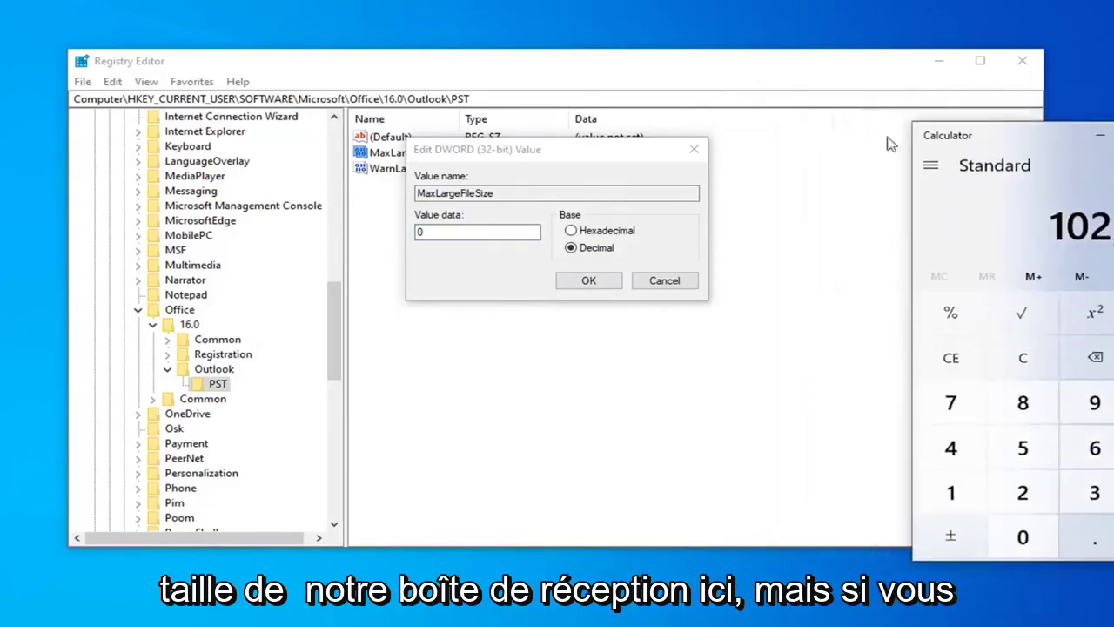
{"action": "left_click", "coordinate": [408, 233]}
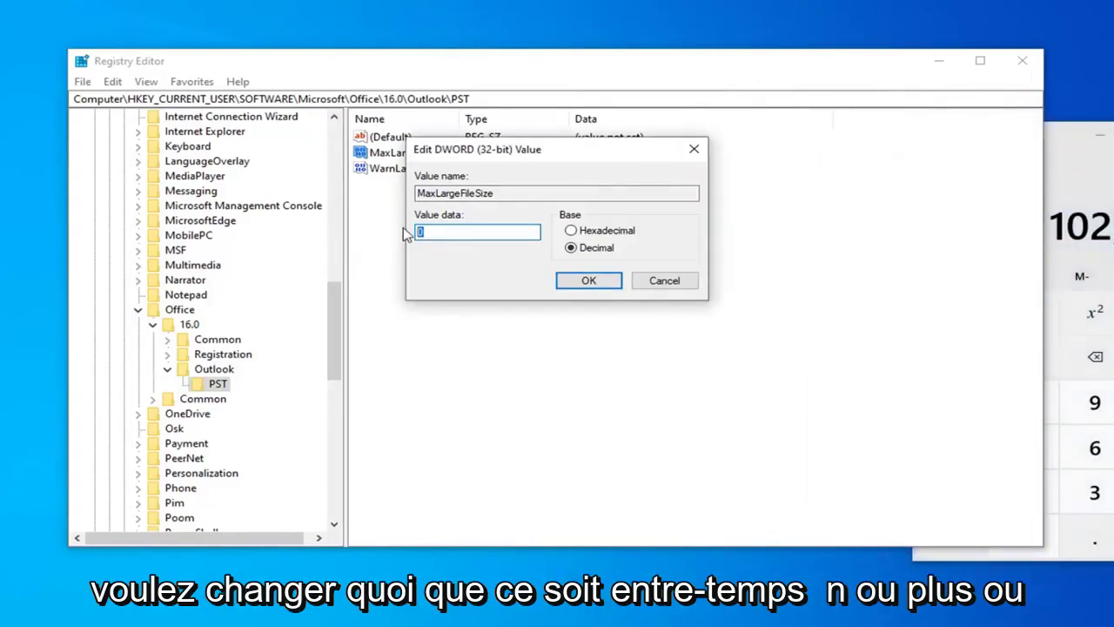
{"action": "type", "text": "102400"}
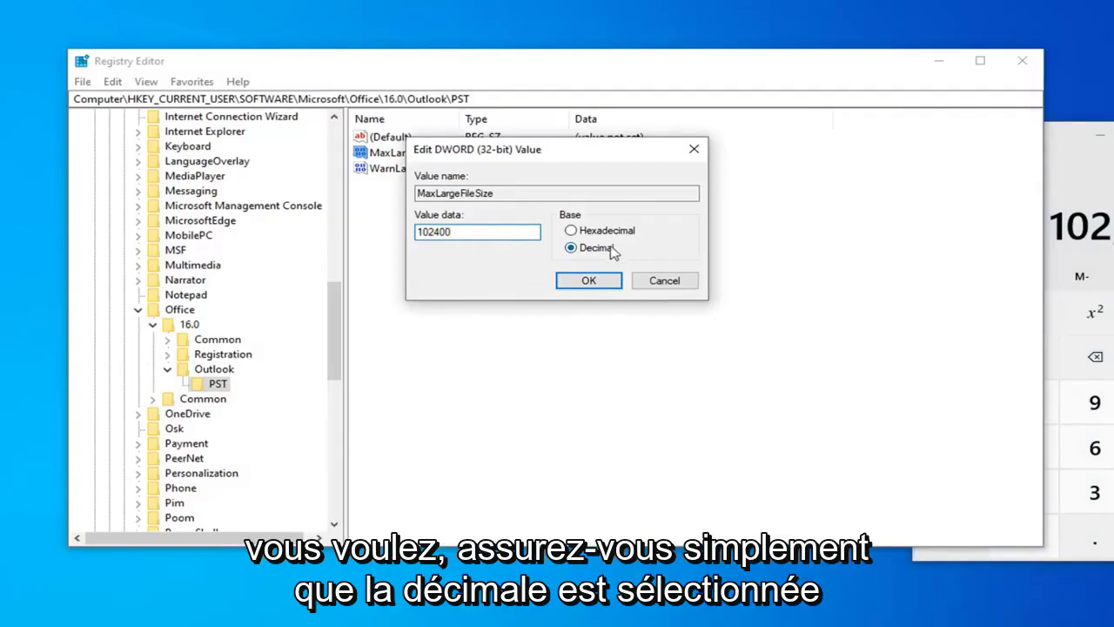
{"action": "left_click", "coordinate": [589, 281]}
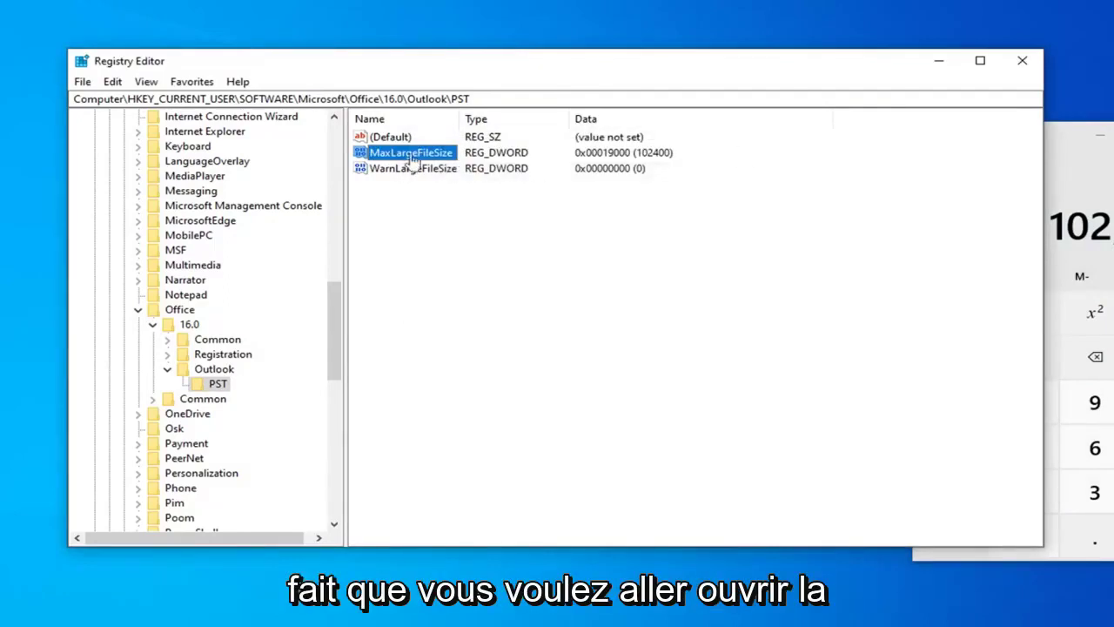
Step: Open WarnLargeFileSize in the Edit DWORD dialog, placed beside Calculator showing 102,400
{"action": "left_click", "coordinate": [393, 177]}
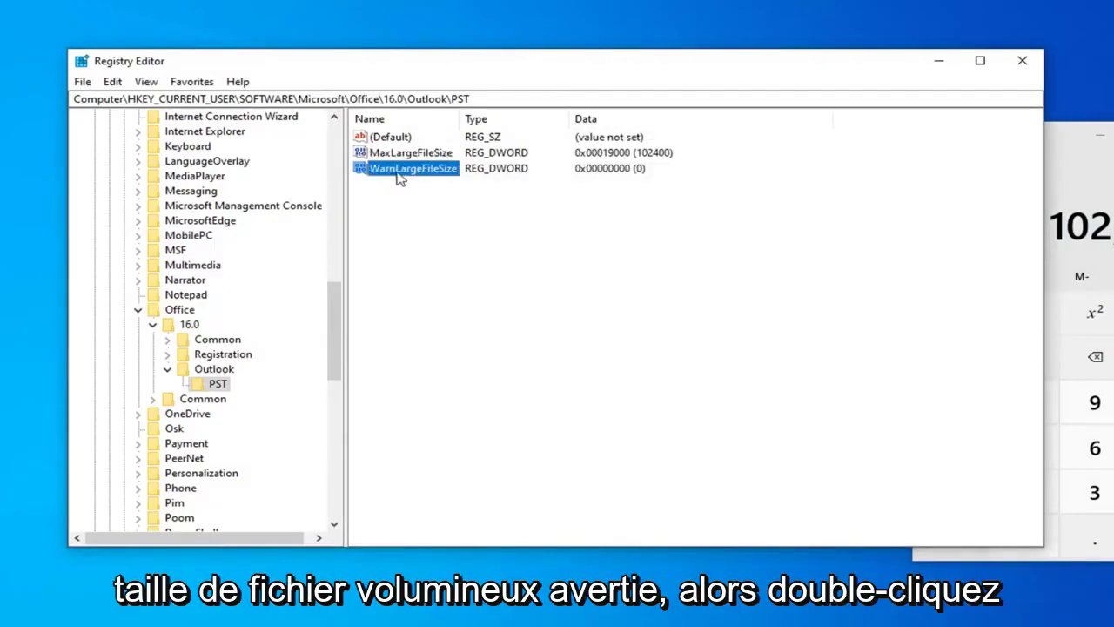
{"action": "double_click", "coordinate": [399, 174]}
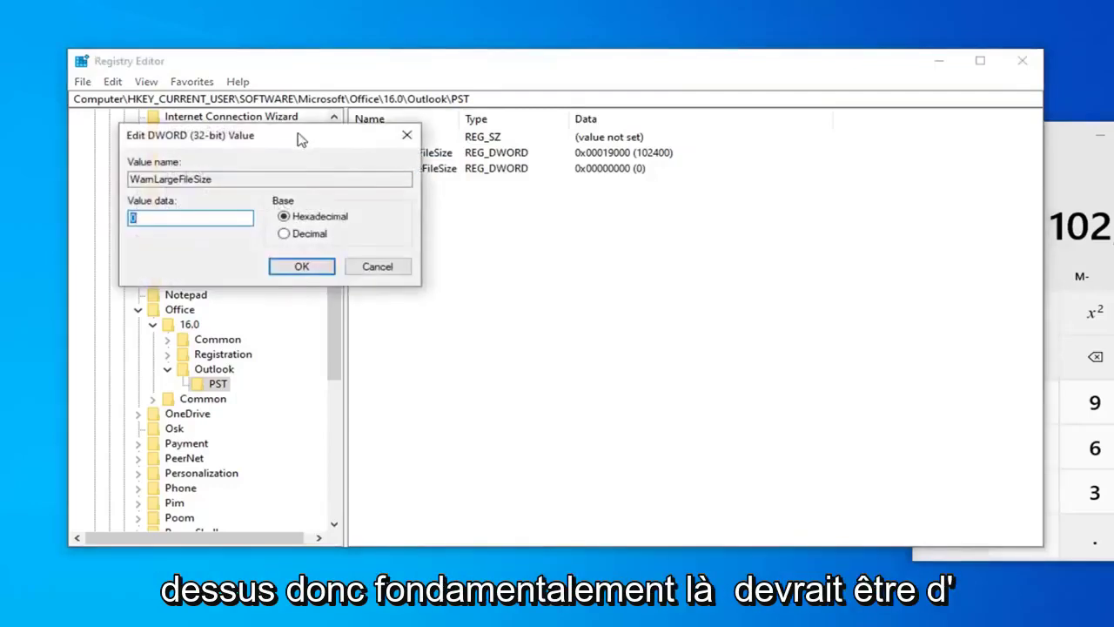
{"action": "mouse_move", "coordinate": [298, 138]}
{"action": "left_mouse_down"}
{"action": "mouse_move", "coordinate": [378, 205]}
{"action": "mouse_move", "coordinate": [371, 226]}
{"action": "left_mouse_up"}
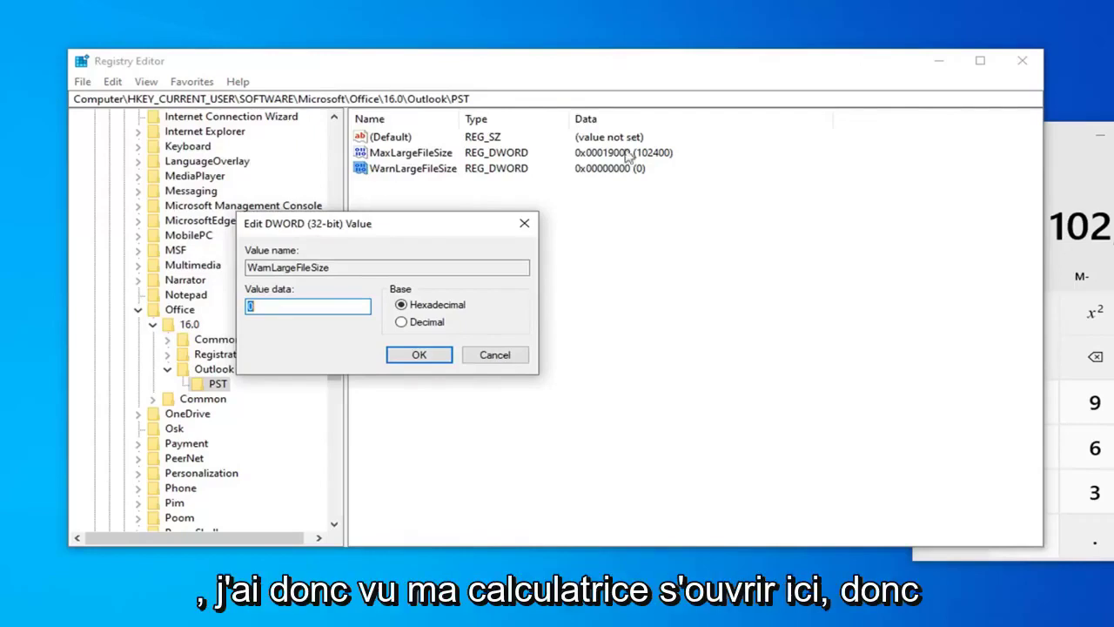
{"action": "left_click", "coordinate": [1059, 193]}
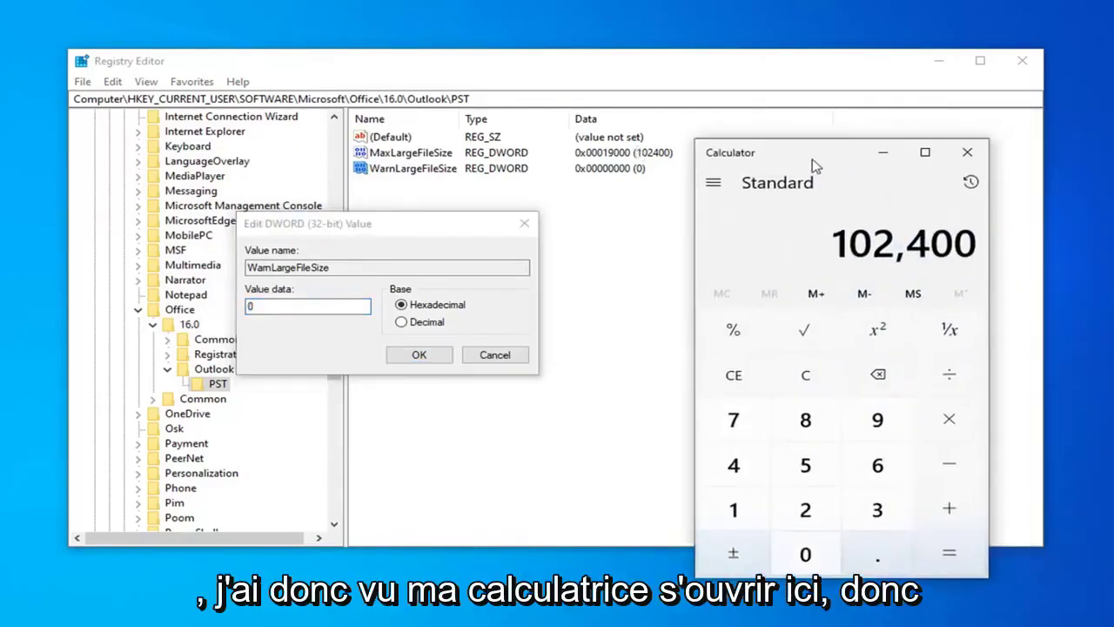
Step: Multiply 102,400 by 0.95 in Calculator to get 97,280
{"action": "left_click_drag", "start_coordinate": [1033, 148], "coordinate": [858, 186]}
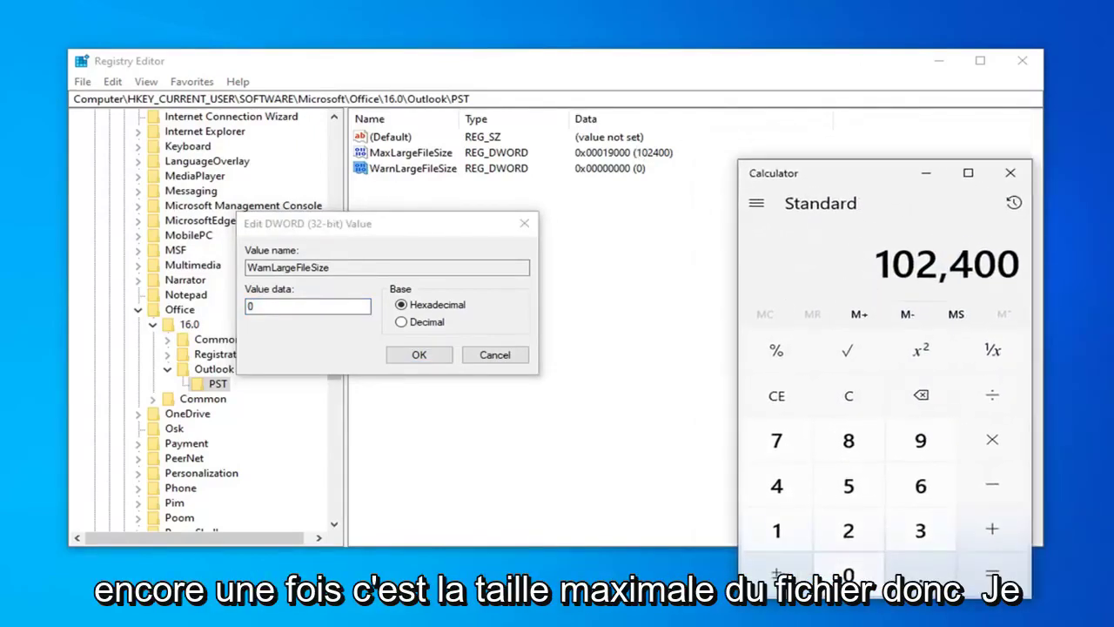
{"action": "key", "text": "asterisk"}
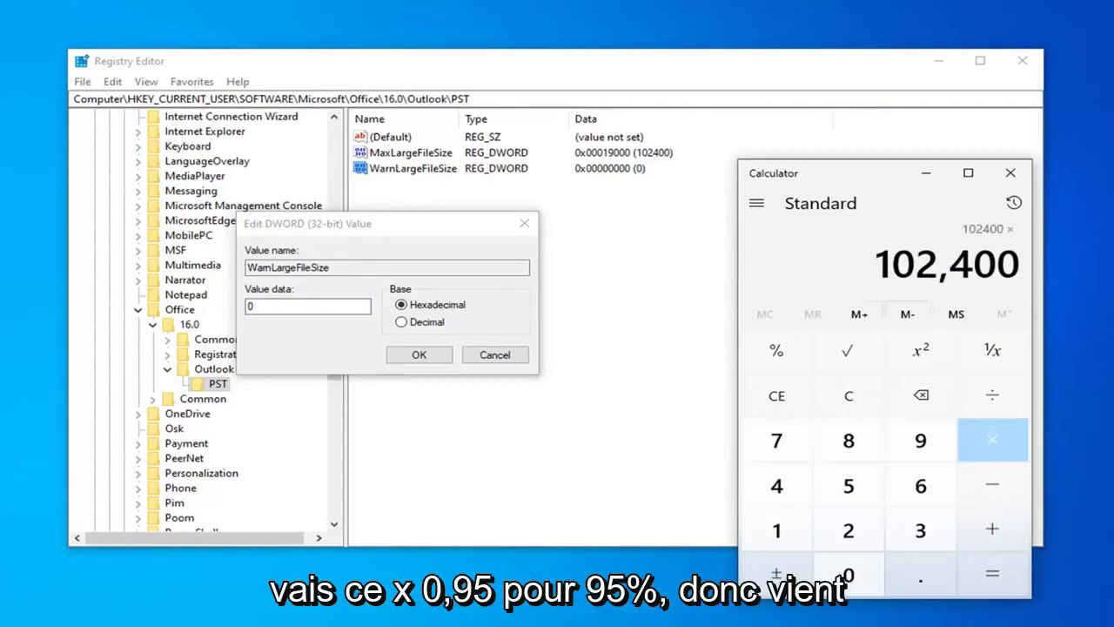
{"action": "key", "text": "period"}
{"action": "type", "text": "95"}
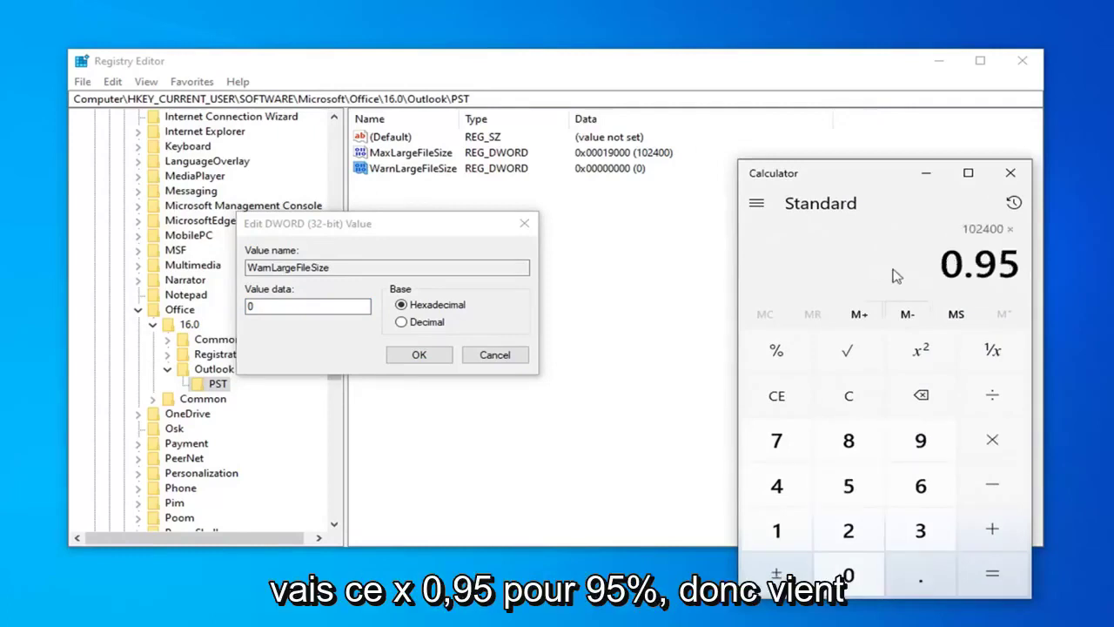
{"action": "key", "text": "Return"}
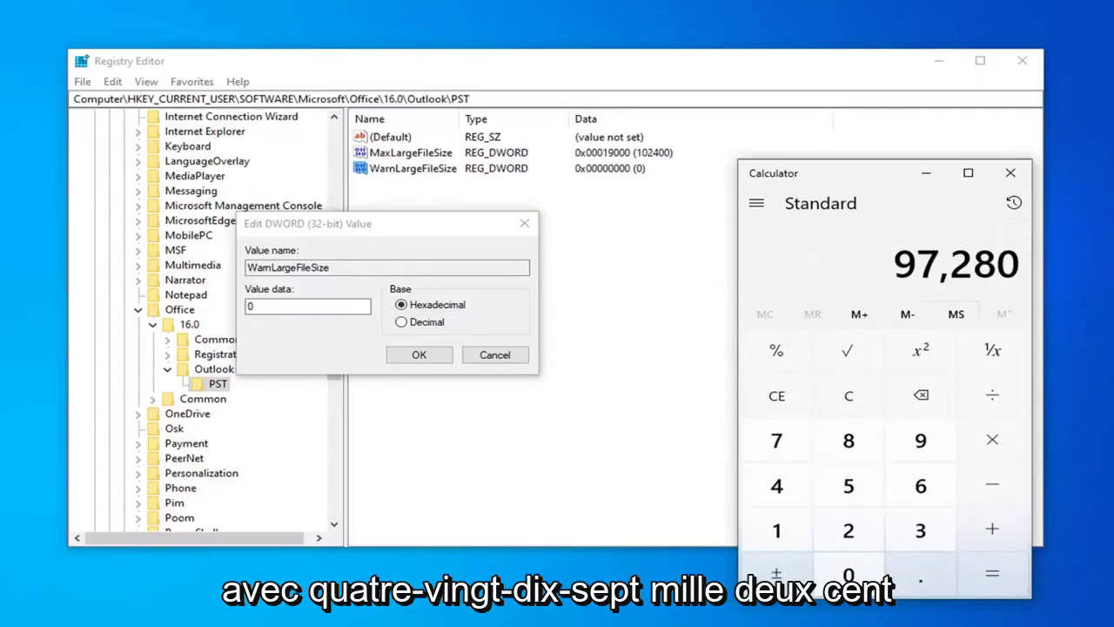
Step: Give WarnLargeFileSize the decimal value 97280 (0x00017c00) and confirm the edit
{"action": "left_click", "coordinate": [383, 339]}
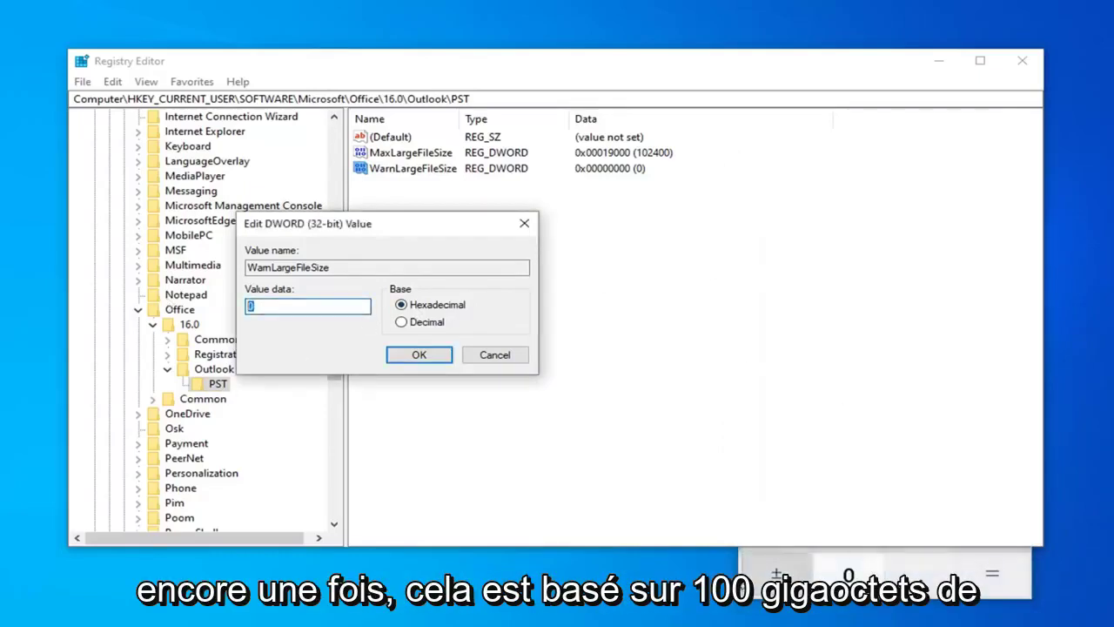
{"action": "left_click", "coordinate": [777, 575]}
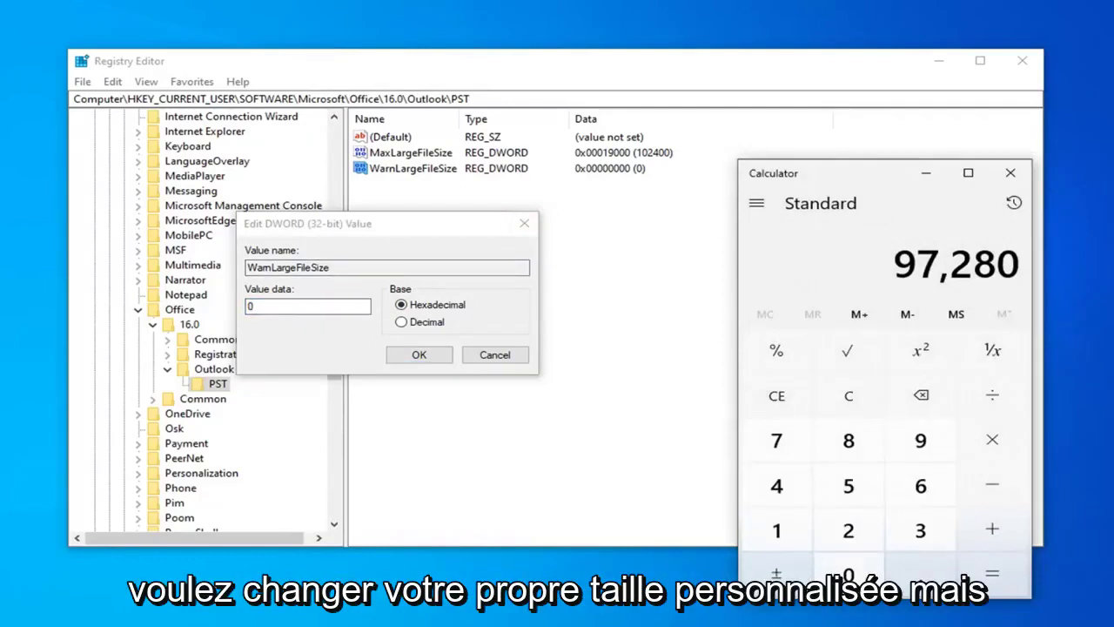
{"action": "left_click", "coordinate": [93, 256]}
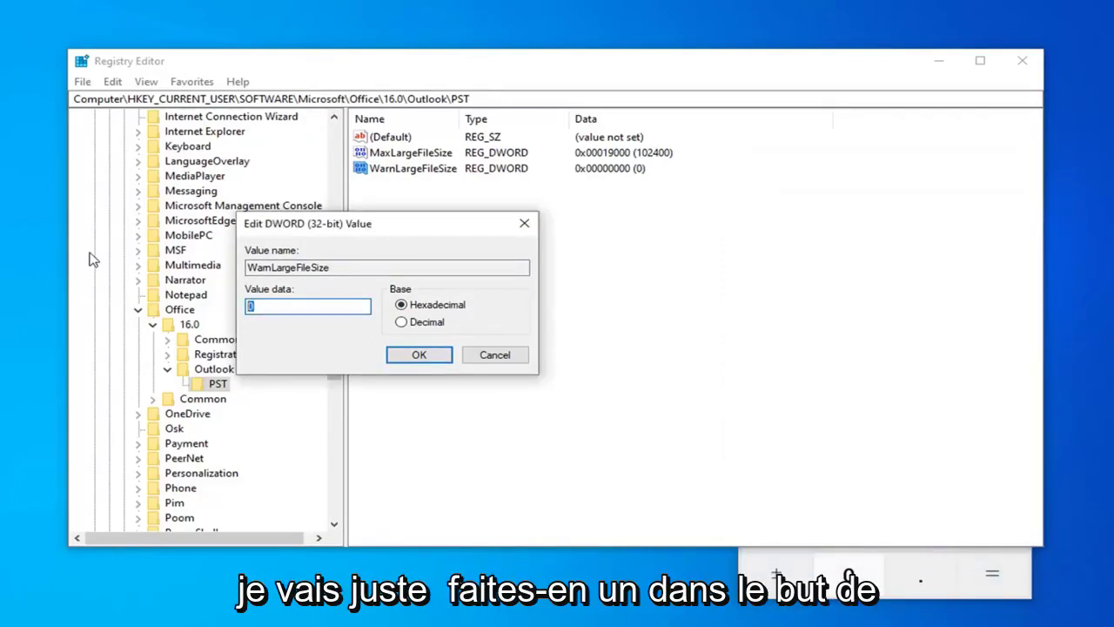
{"action": "type", "text": "697"}
{"action": "type", "text": "9"}
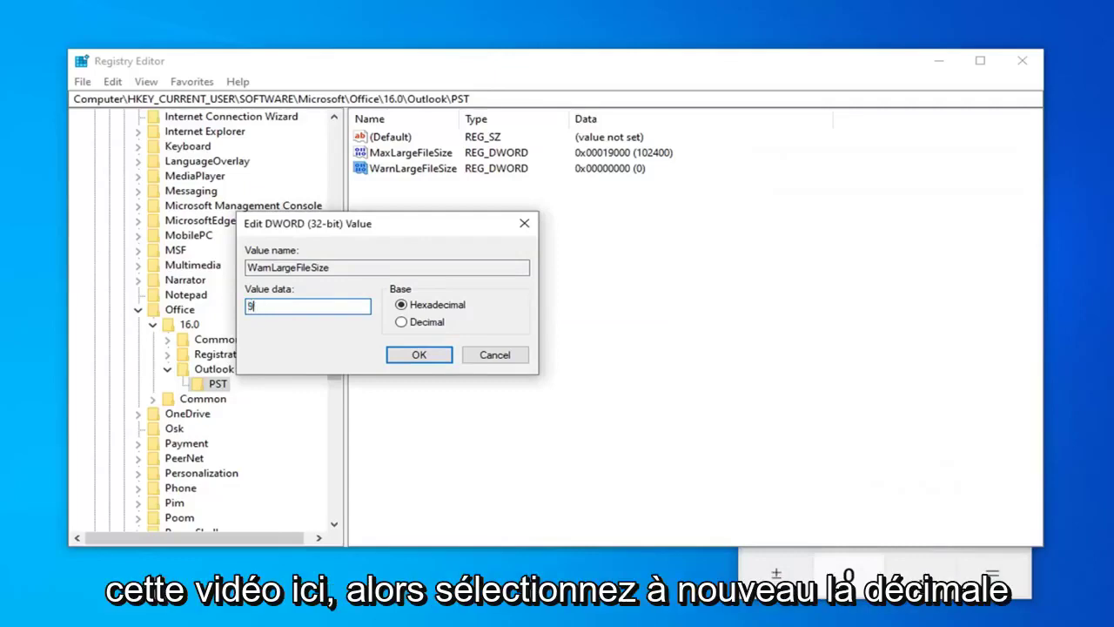
{"action": "left_click", "coordinate": [400, 323]}
{"action": "left_click", "coordinate": [740, 595]}
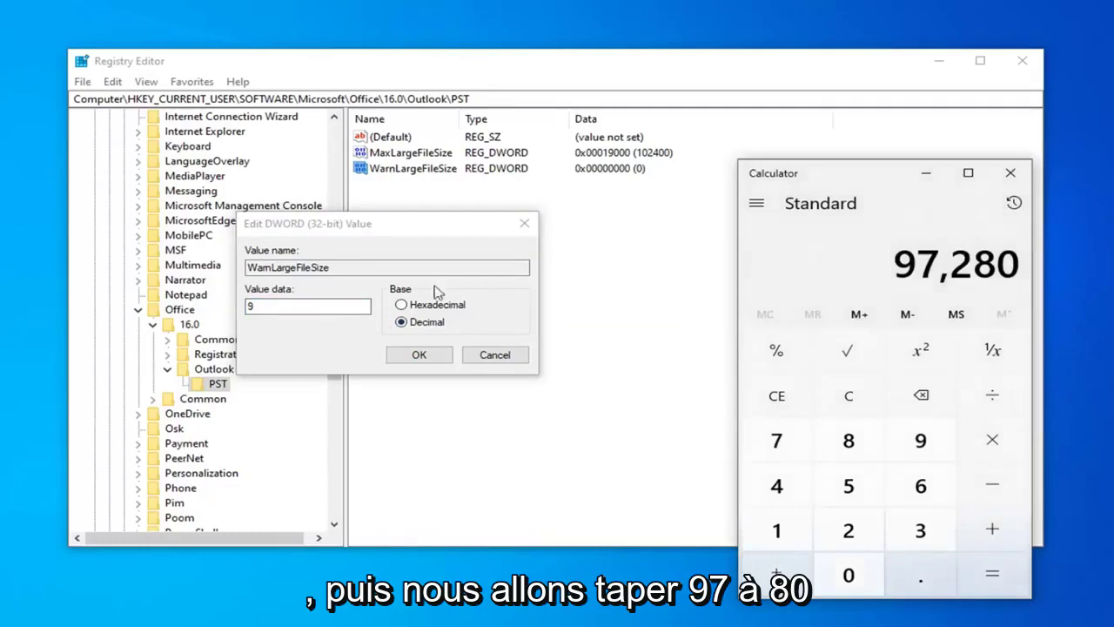
{"action": "key", "text": "alt+Tab"}
{"action": "type", "text": "728"}
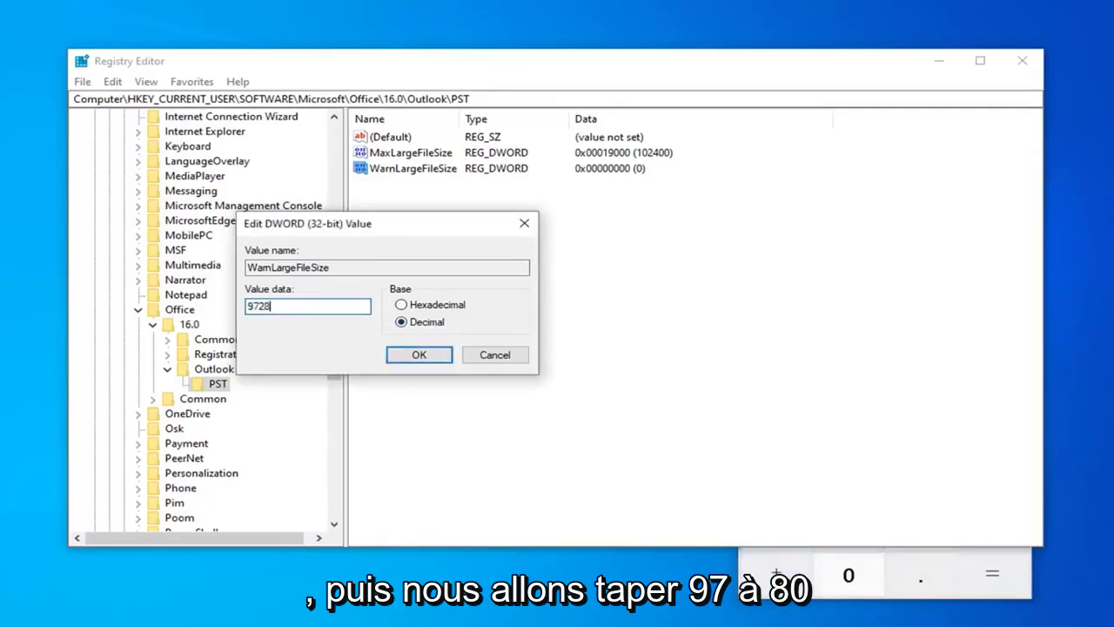
{"action": "type", "text": "0"}
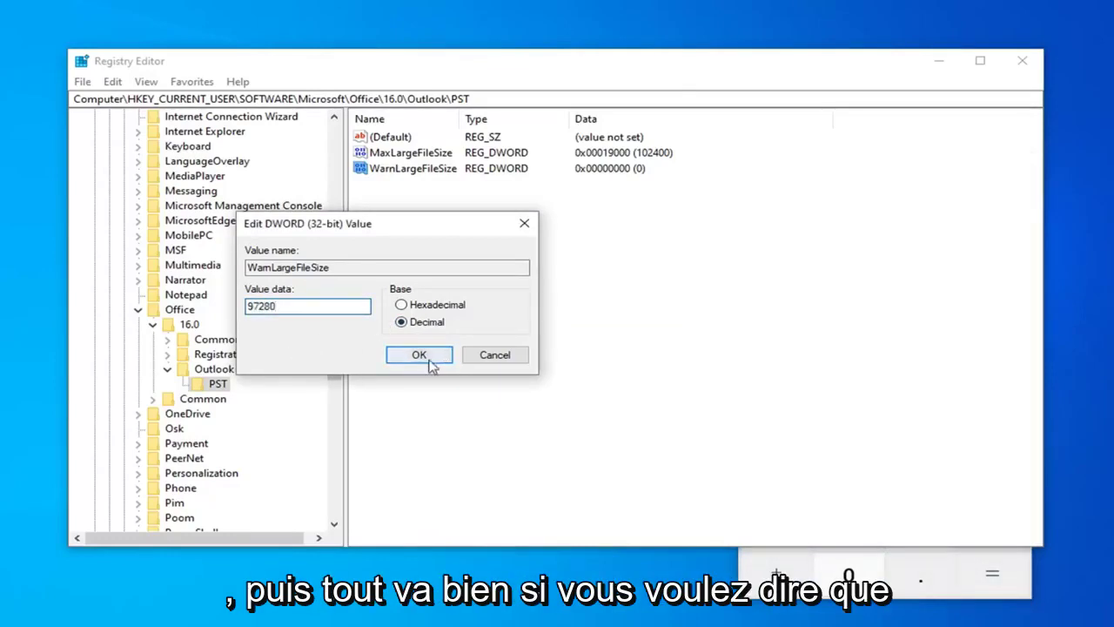
{"action": "left_click", "coordinate": [426, 359]}
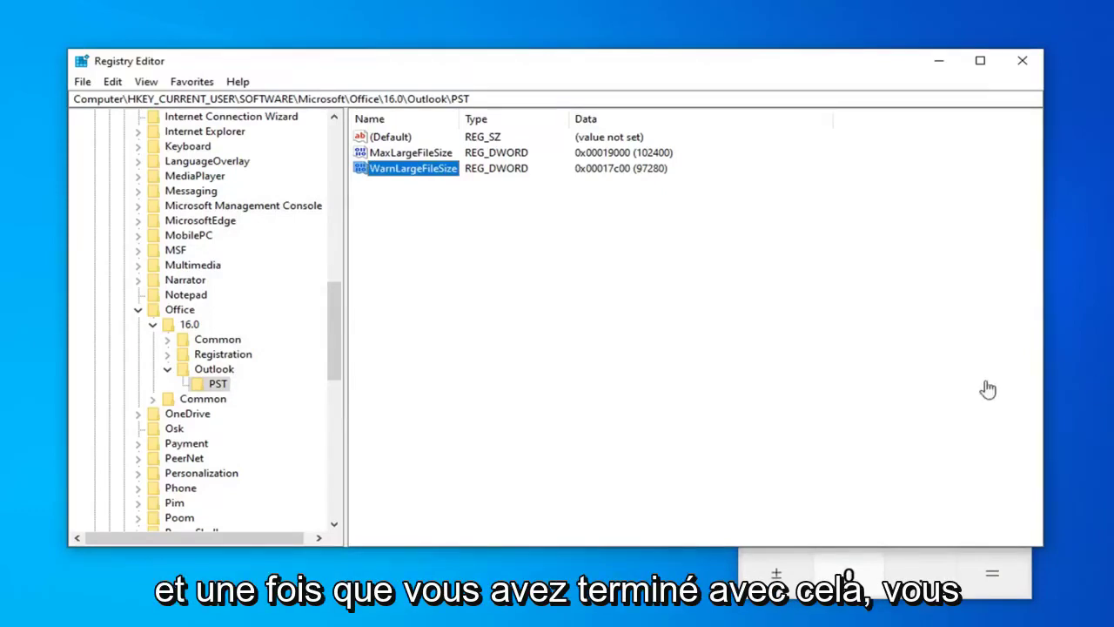
Step: Collapse Outlook, 16.0, Microsoft, SOFTWARE and HKEY_CURRENT_USER, then close Registry Editor and Calculator
{"action": "left_click", "coordinate": [167, 369]}
{"action": "left_click", "coordinate": [152, 323]}
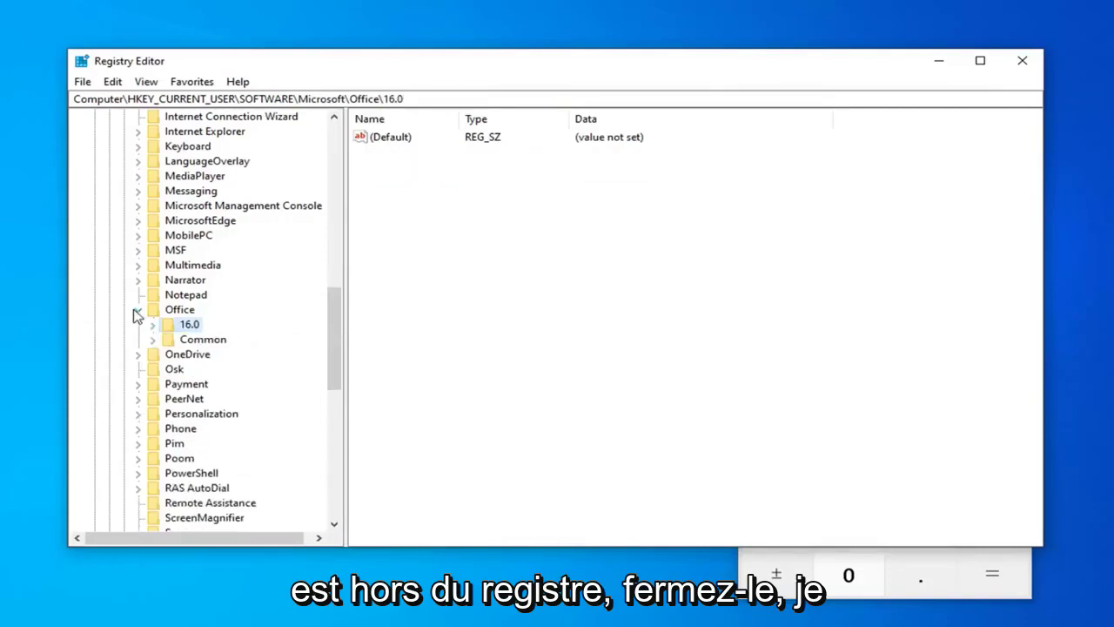
{"action": "scroll", "coordinate": [281, 331], "scroll_direction": "up", "scroll_amount": 5}
{"action": "scroll", "coordinate": [204, 313], "scroll_direction": "up", "scroll_amount": 10}
{"action": "left_click", "coordinate": [123, 384]}
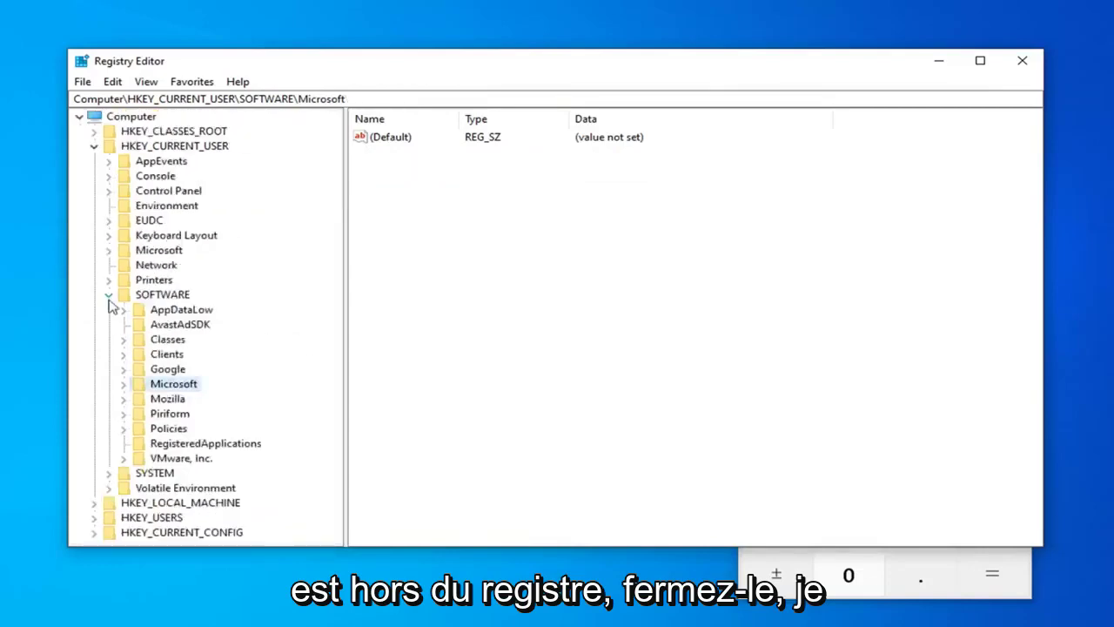
{"action": "left_click", "coordinate": [108, 297]}
{"action": "left_click", "coordinate": [94, 146]}
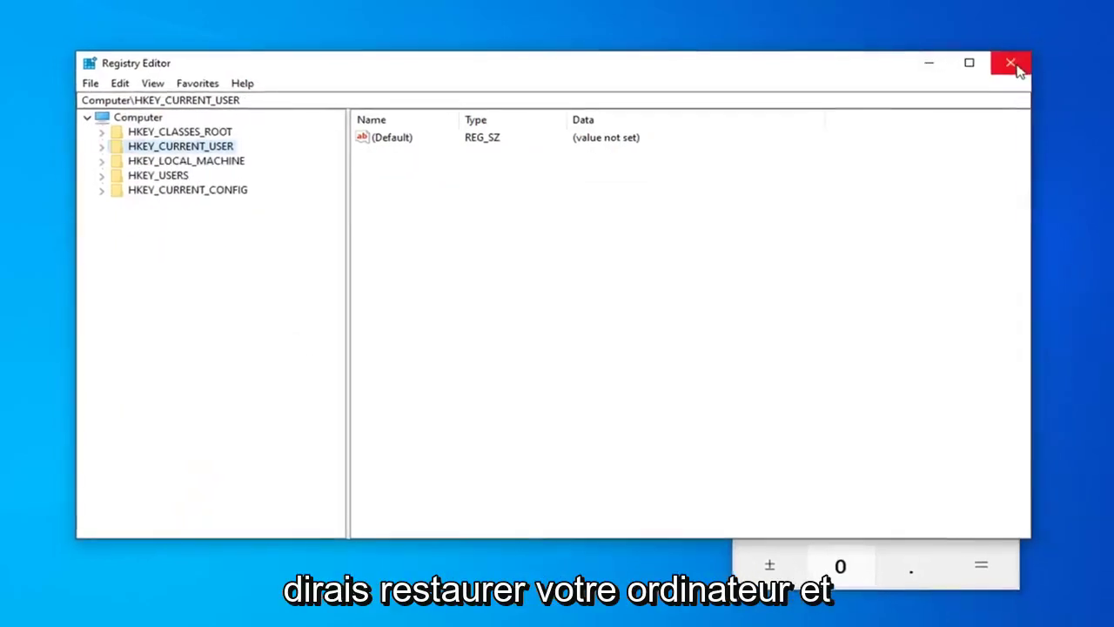
{"action": "left_click", "coordinate": [1010, 64]}
{"action": "left_click", "coordinate": [948, 168]}
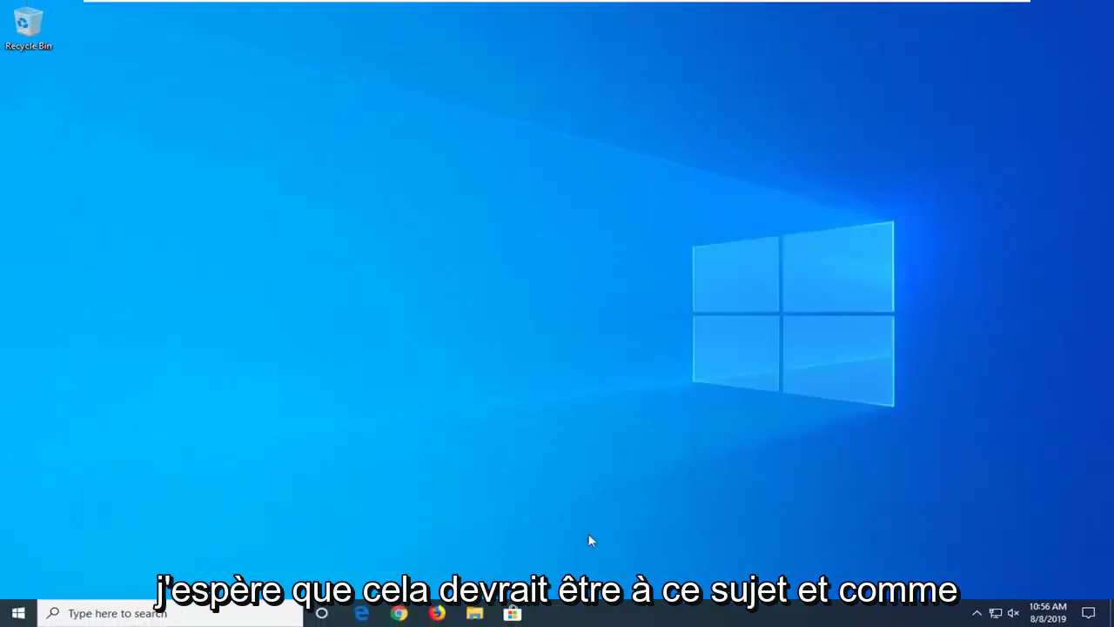